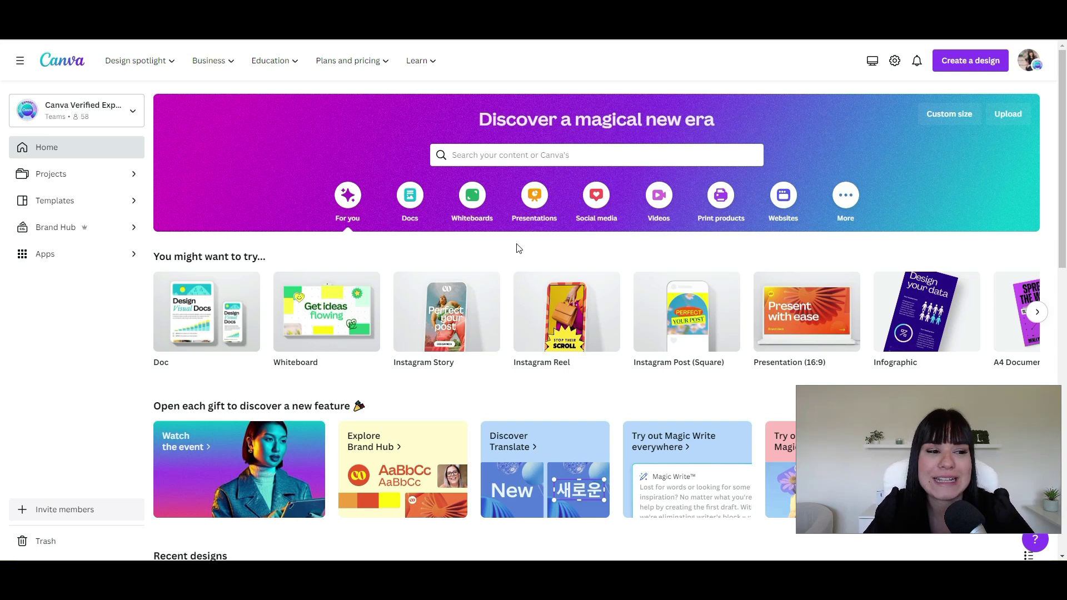
# Find the Magic Design card among the new features on the home page and start trying it out.
pyautogui.click(41, 203)
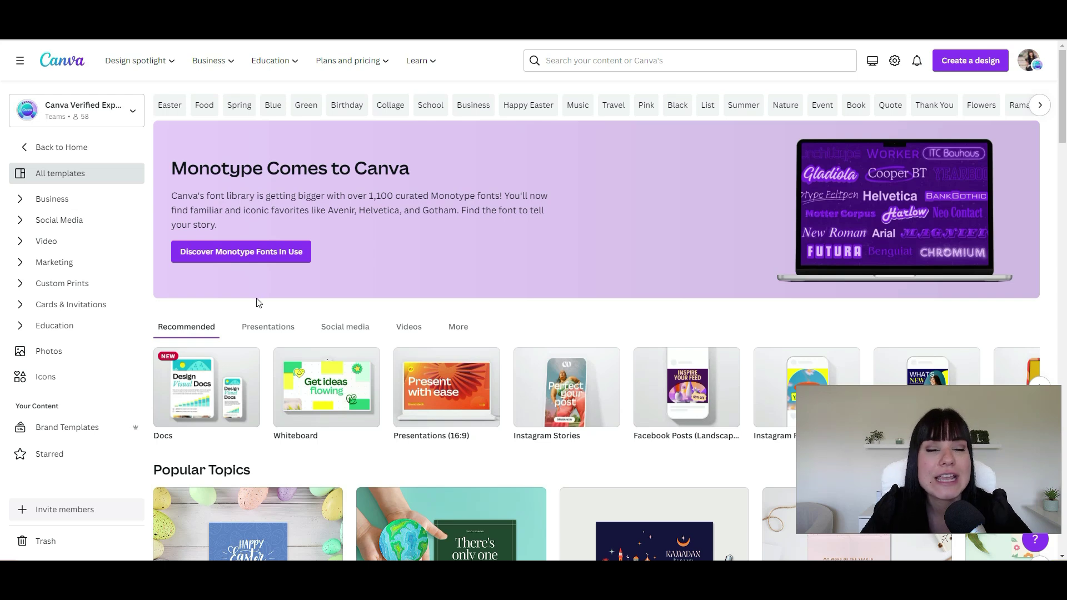
pyautogui.click(57, 61)
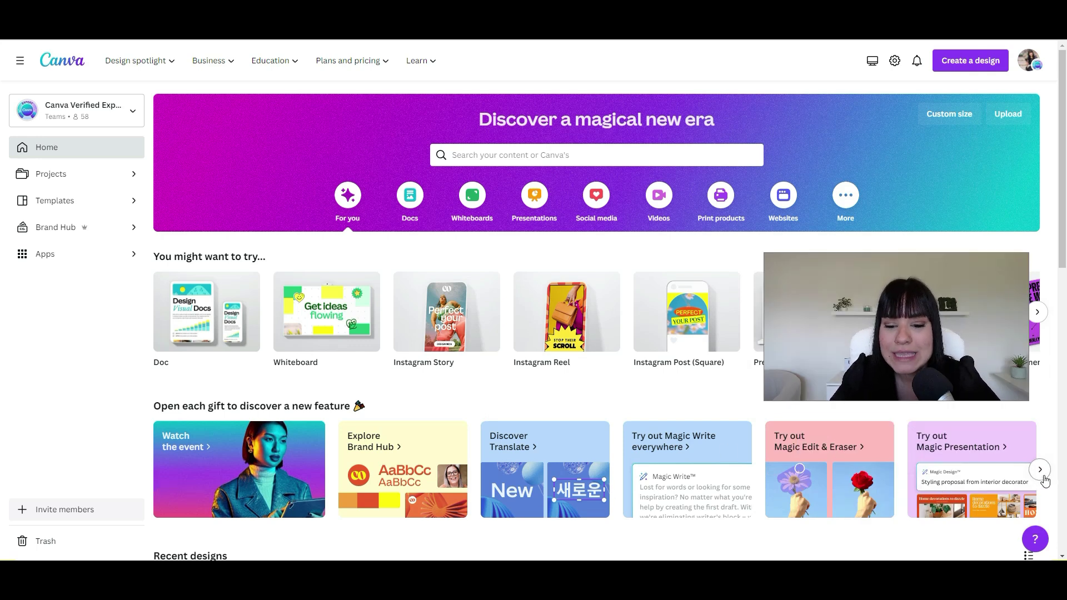
pyautogui.click(1042, 474)
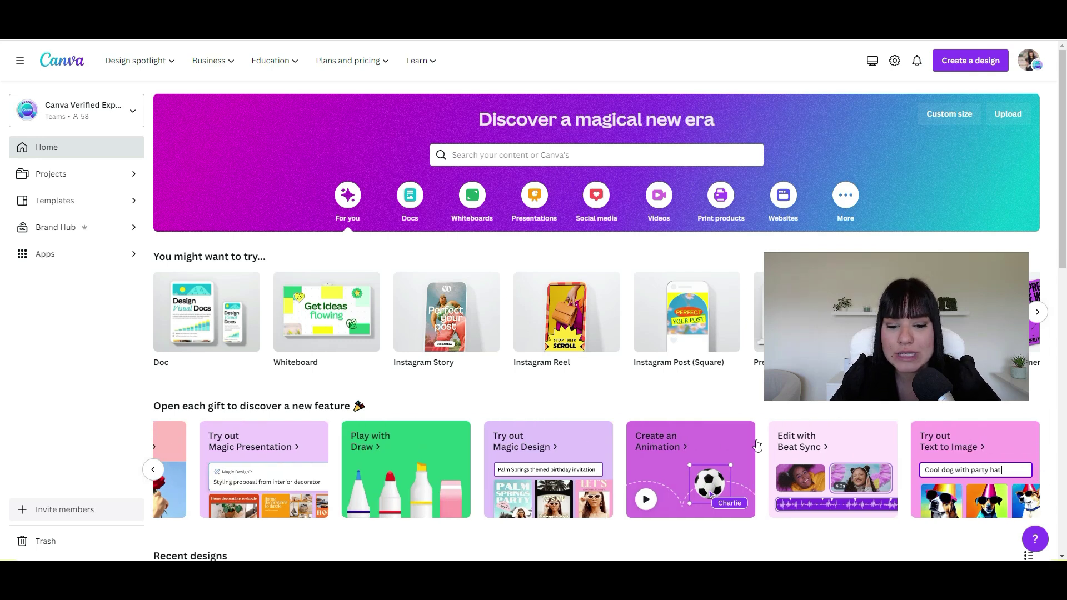
pyautogui.click(550, 457)
pyautogui.moveTo(766, 461); pyautogui.dragTo(712, 311)
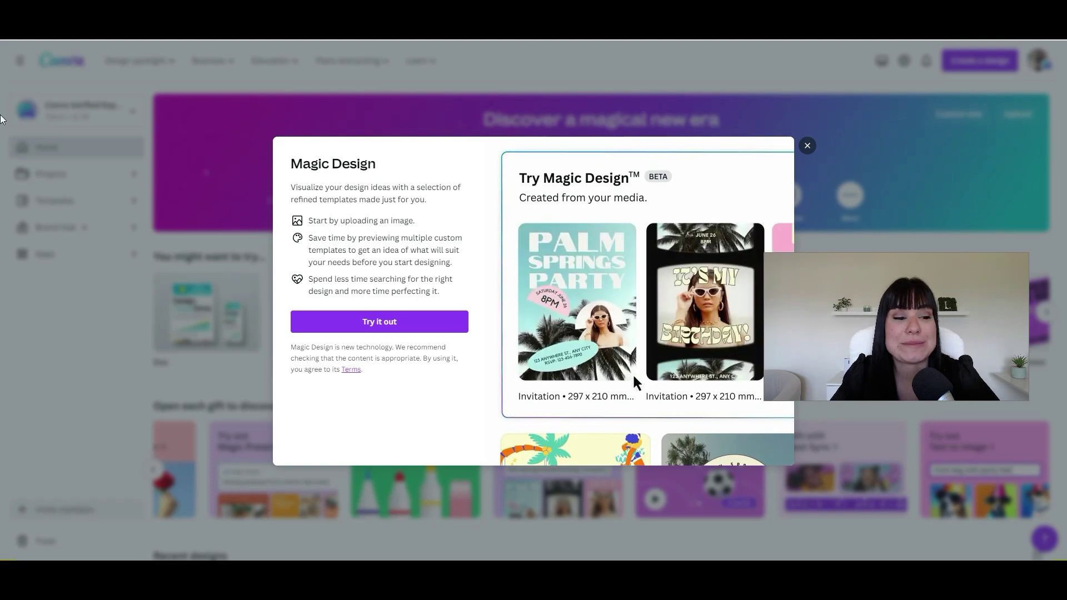
pyautogui.moveTo(133, 286); pyautogui.dragTo(714, 320)
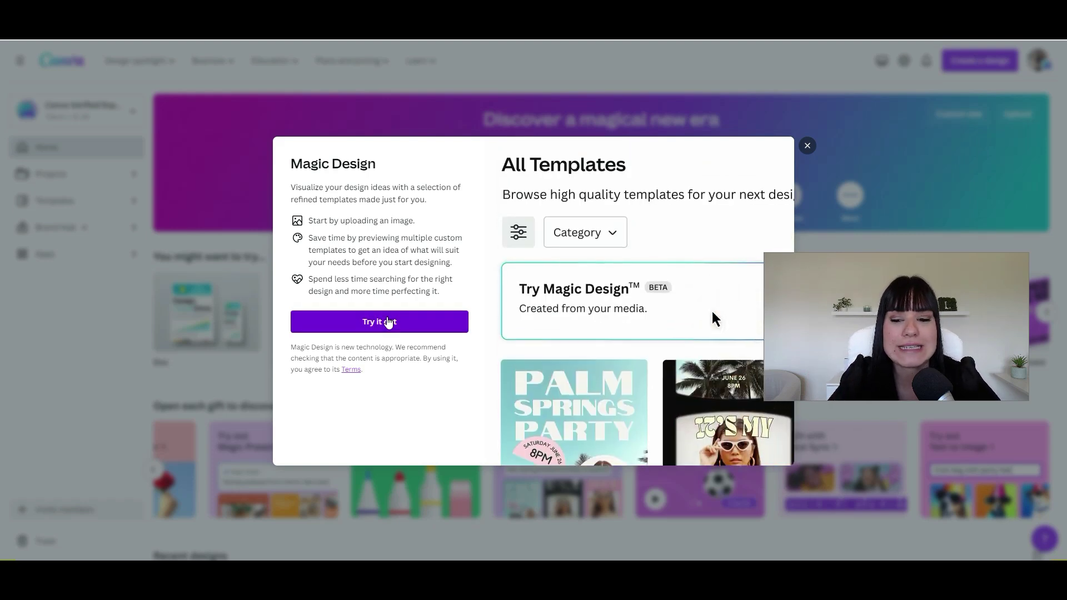
pyautogui.click(383, 323)
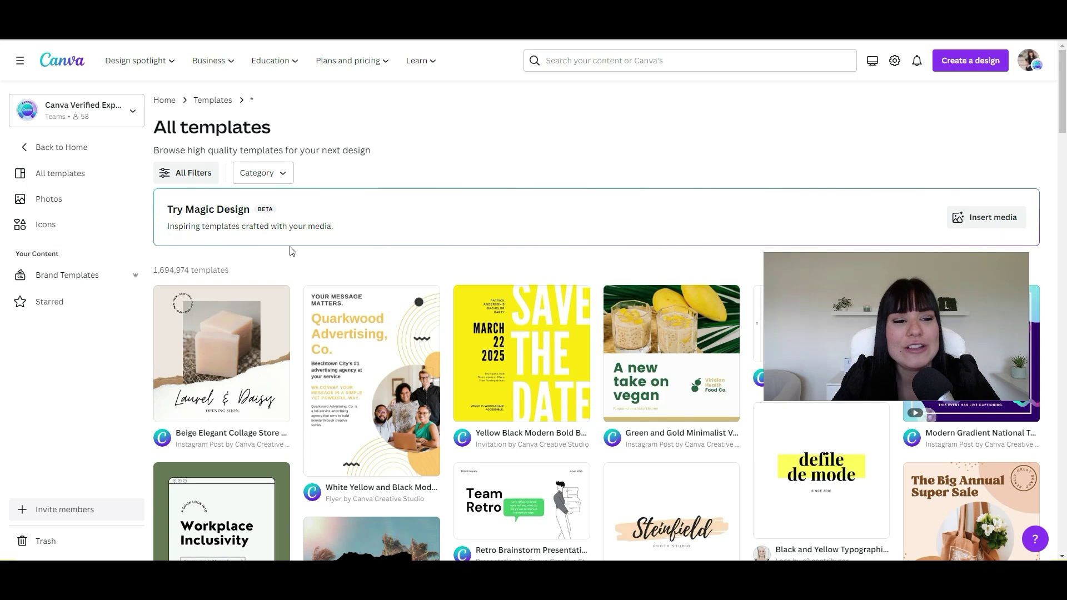
# Generate Magic Design templates from the uploaded portrait collage image and browse the suggested designs.
pyautogui.click(984, 224)
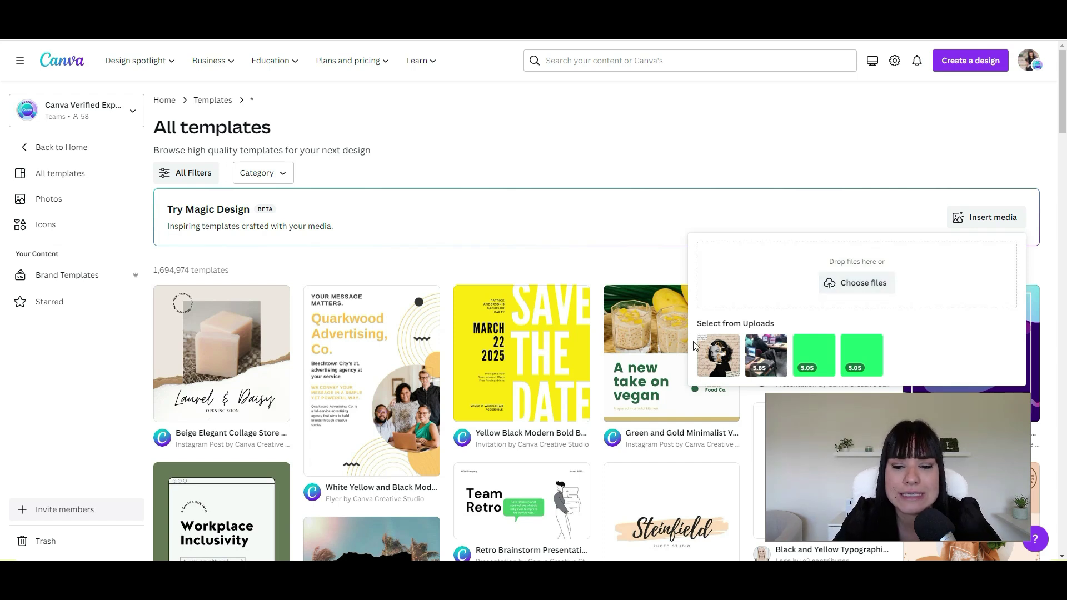
pyautogui.click(718, 356)
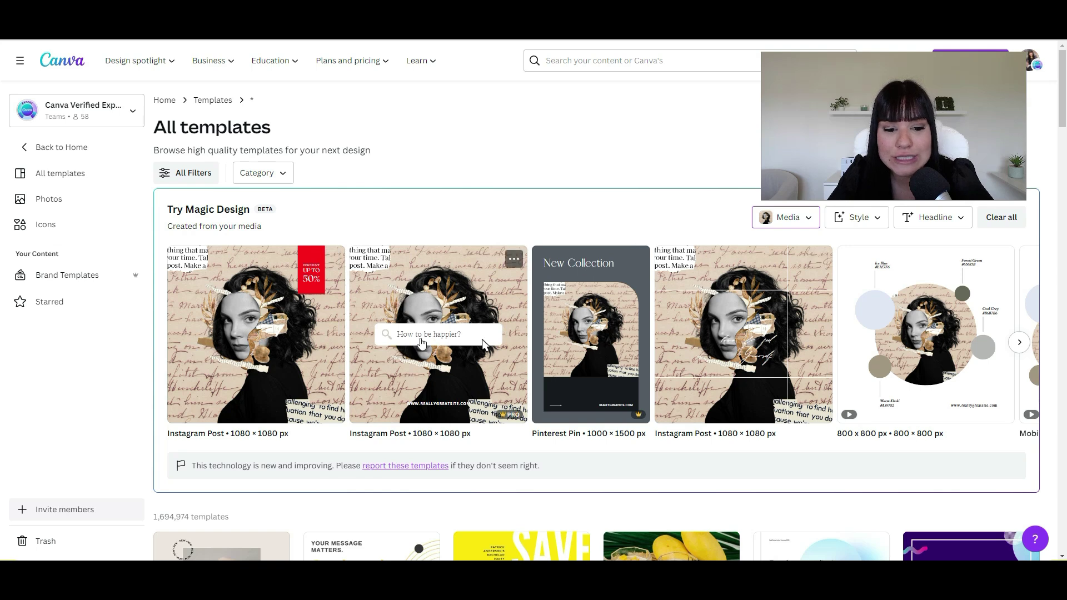
pyautogui.moveTo(959, 316)
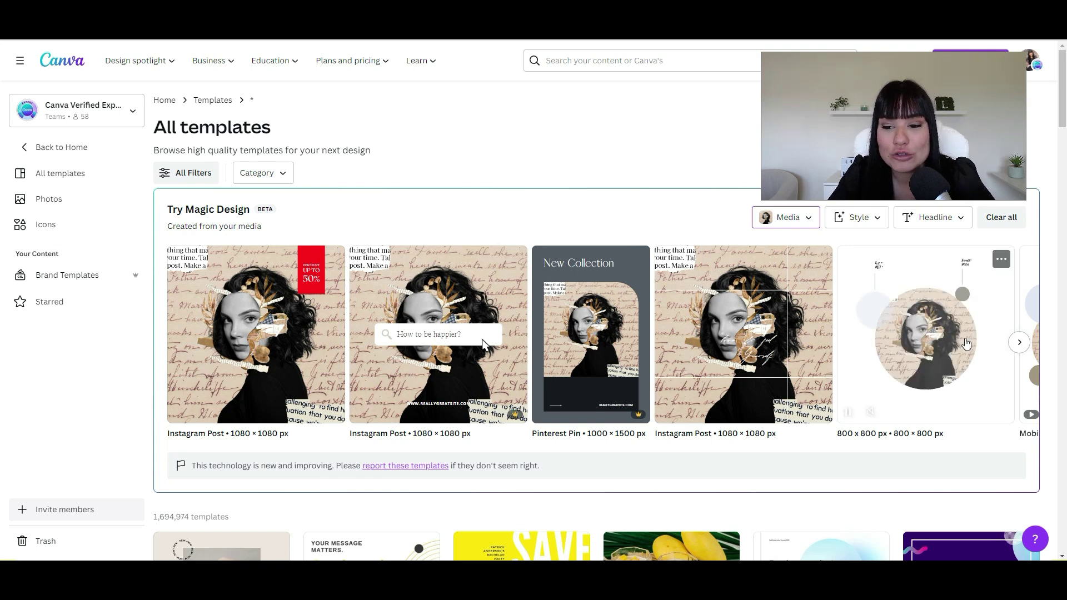
pyautogui.click(1020, 344)
pyautogui.click(1020, 344)
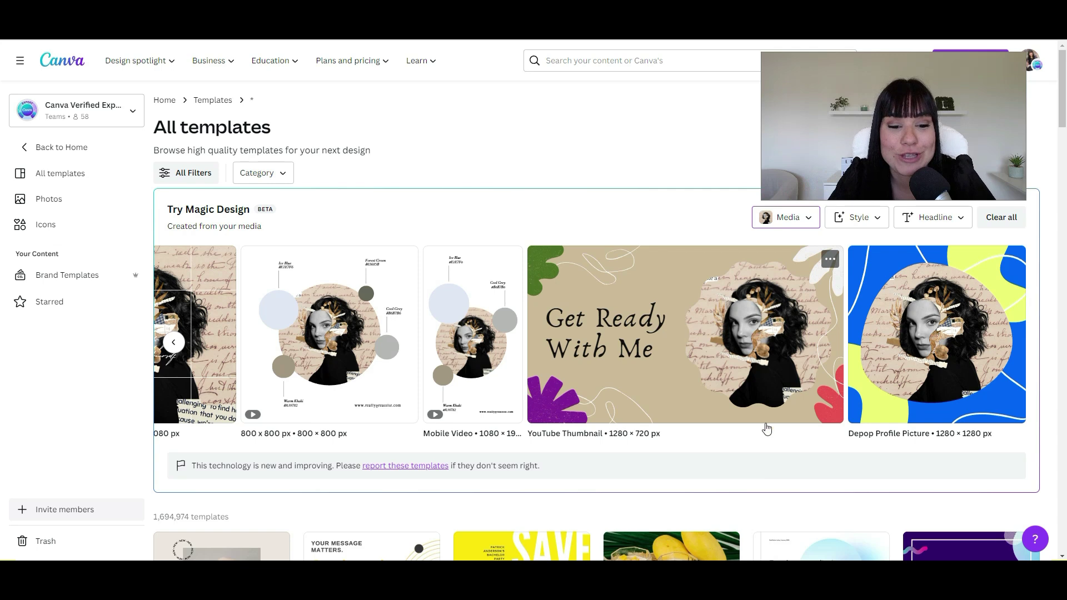
# Apply the Aesthetic vibe and the earthy Tenor Sans / Biryani Ultra Light style to the generated templates.
pyautogui.click(870, 227)
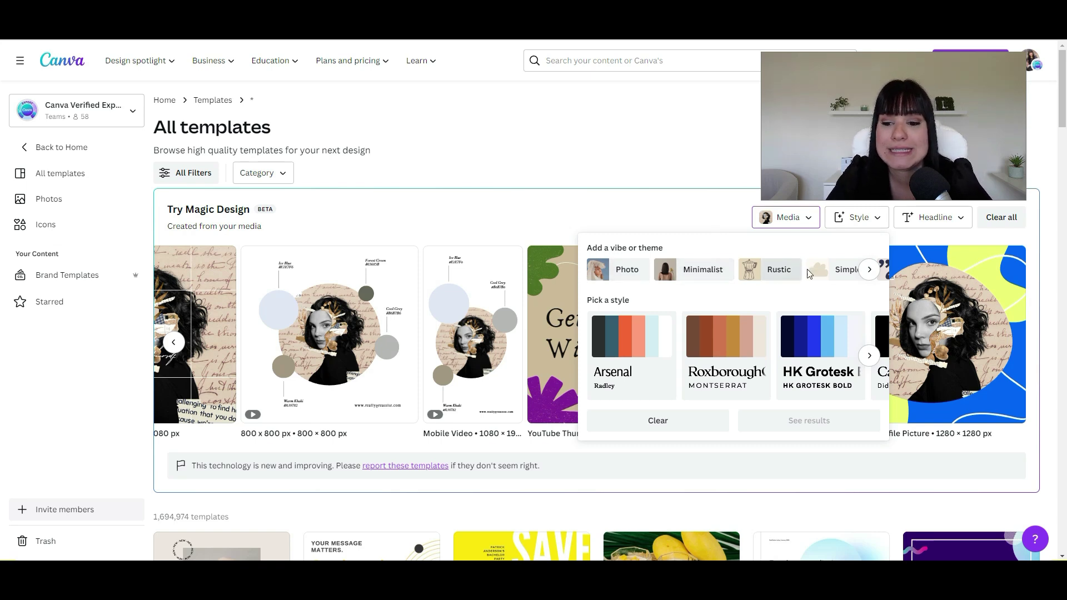
pyautogui.click(869, 269)
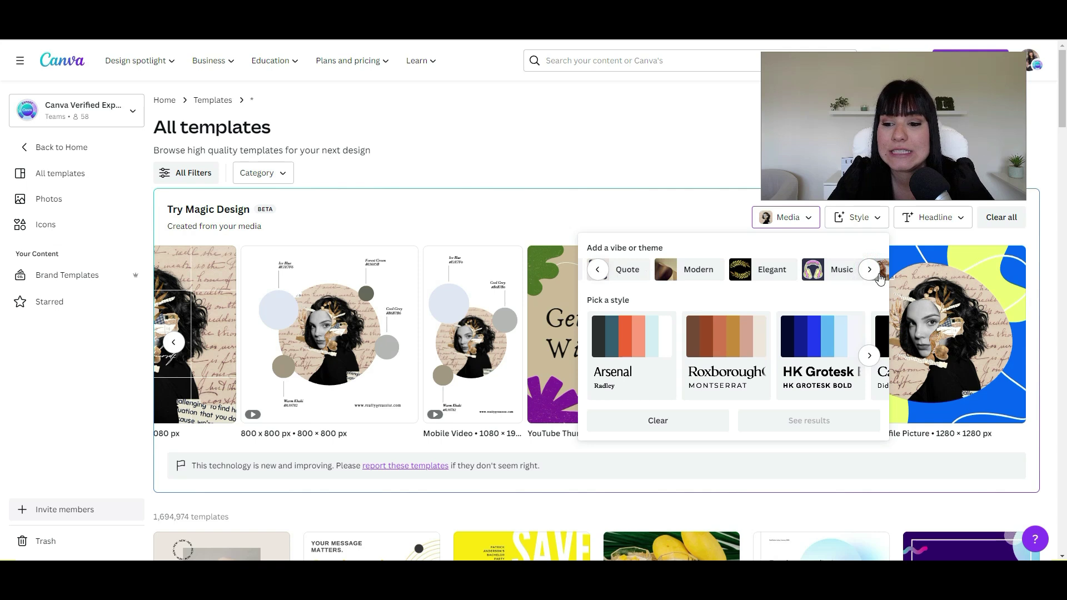
pyautogui.click(869, 269)
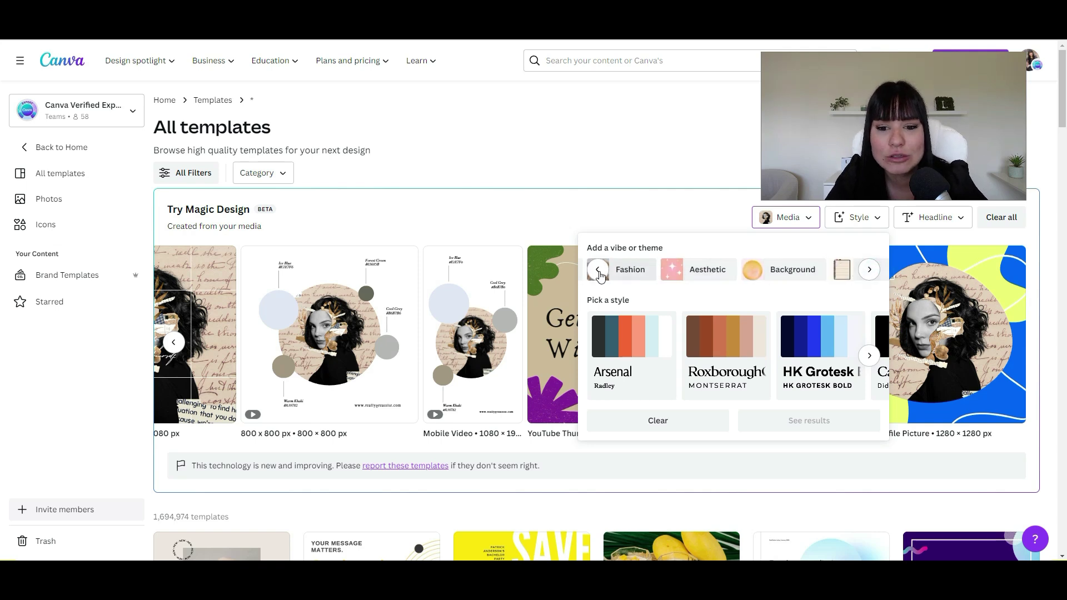
pyautogui.click(698, 272)
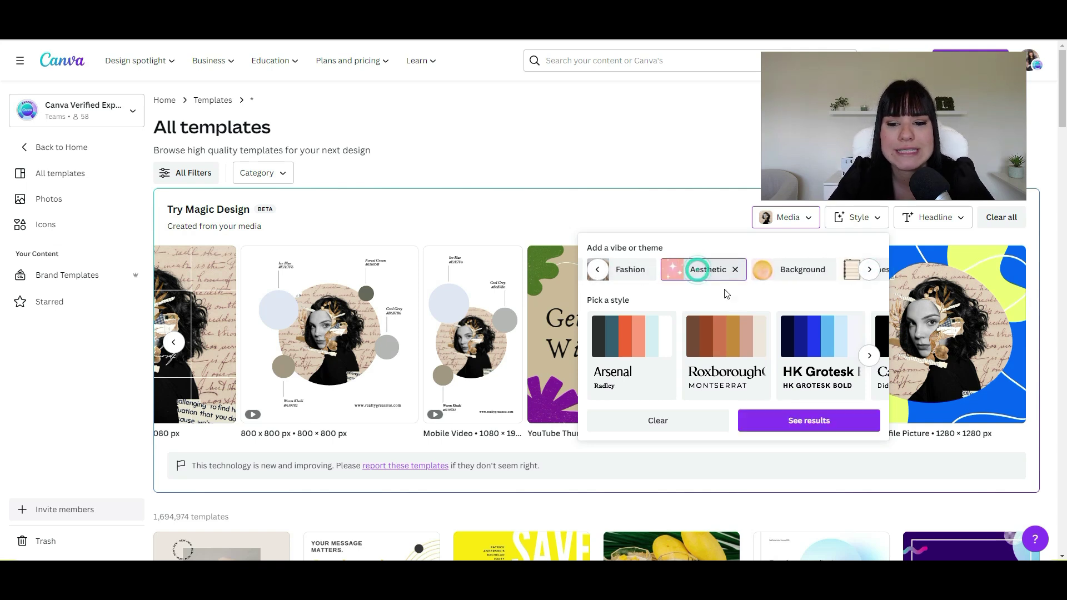
pyautogui.click(869, 356)
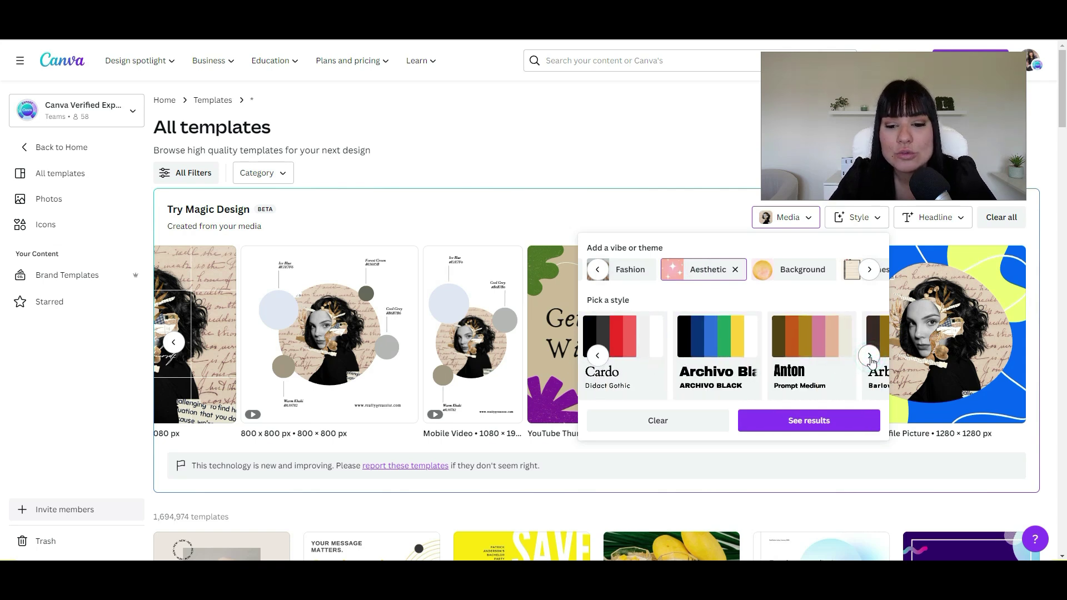
pyautogui.click(870, 359)
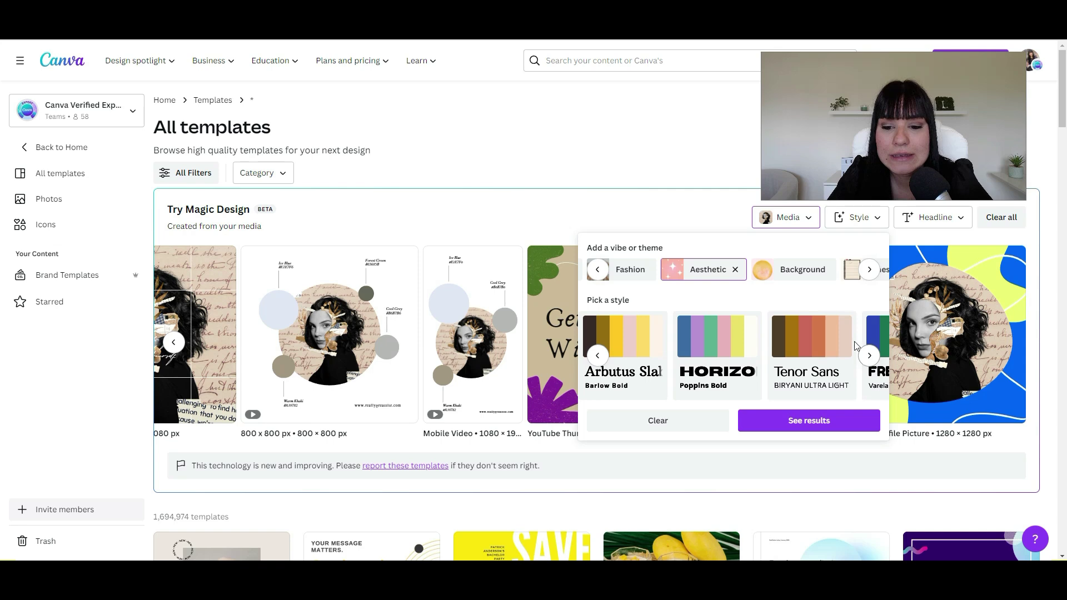
pyautogui.click(805, 356)
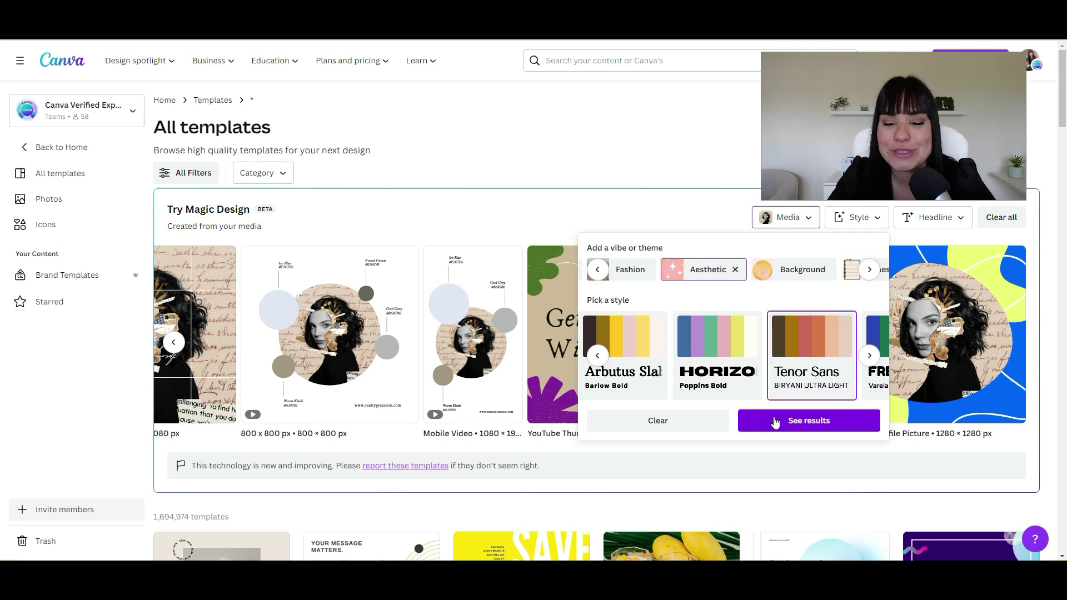
pyautogui.click(809, 421)
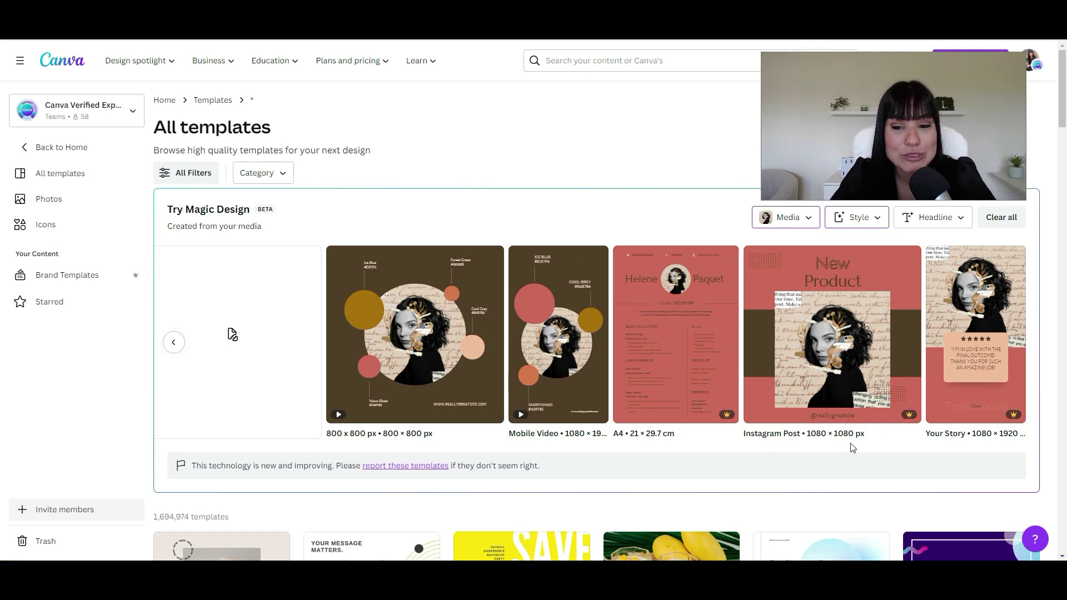
# Add the Fashion vibe and switch the generated templates to the Arsenal / Radley style.
pyautogui.click(865, 219)
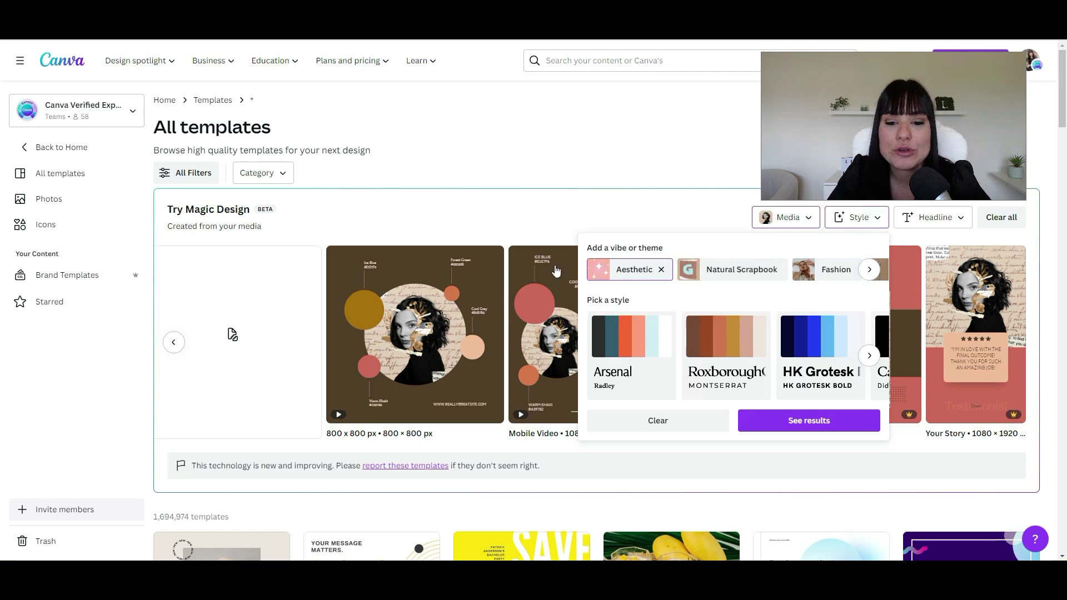
pyautogui.click(833, 269)
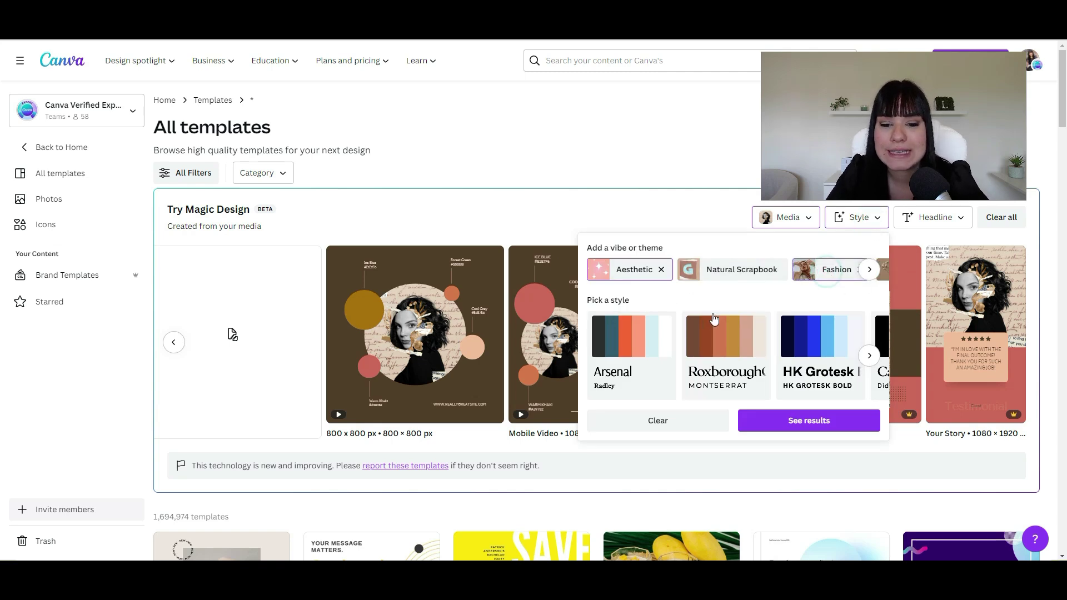
pyautogui.click(613, 346)
pyautogui.click(800, 420)
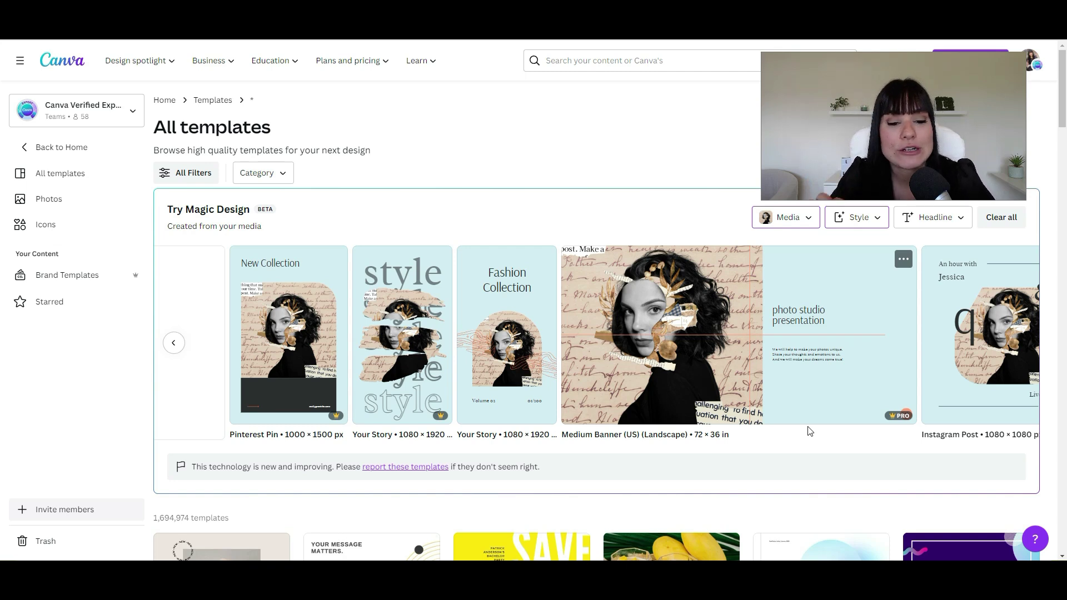
# Set the headline of the generated templates to "Nuevo producto" and look through the updated designs.
pyautogui.scroll(-7, 794, 431)
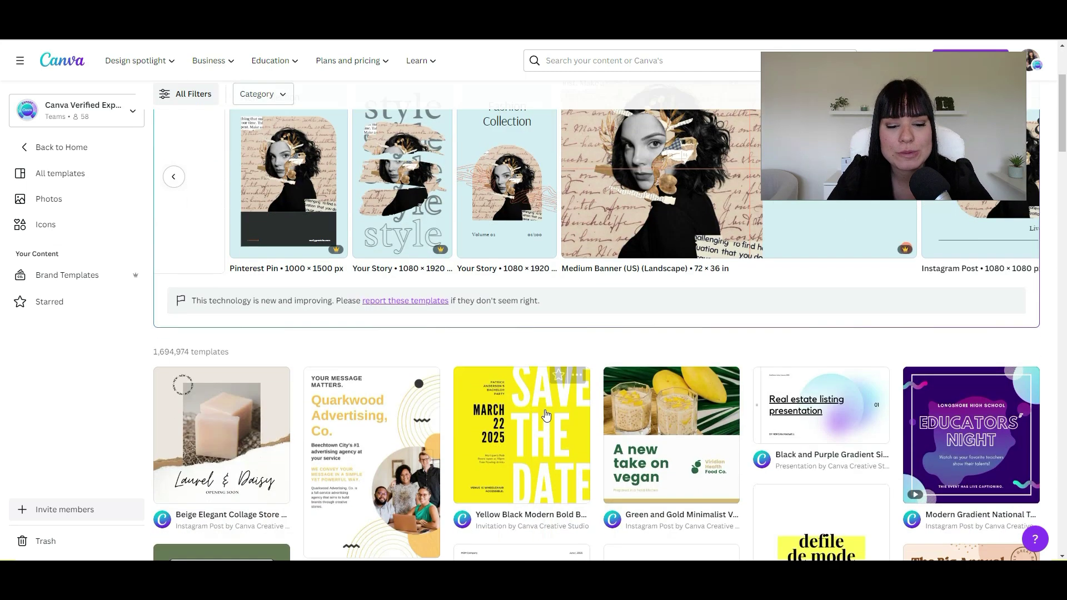
pyautogui.scroll(-4, 783, 429)
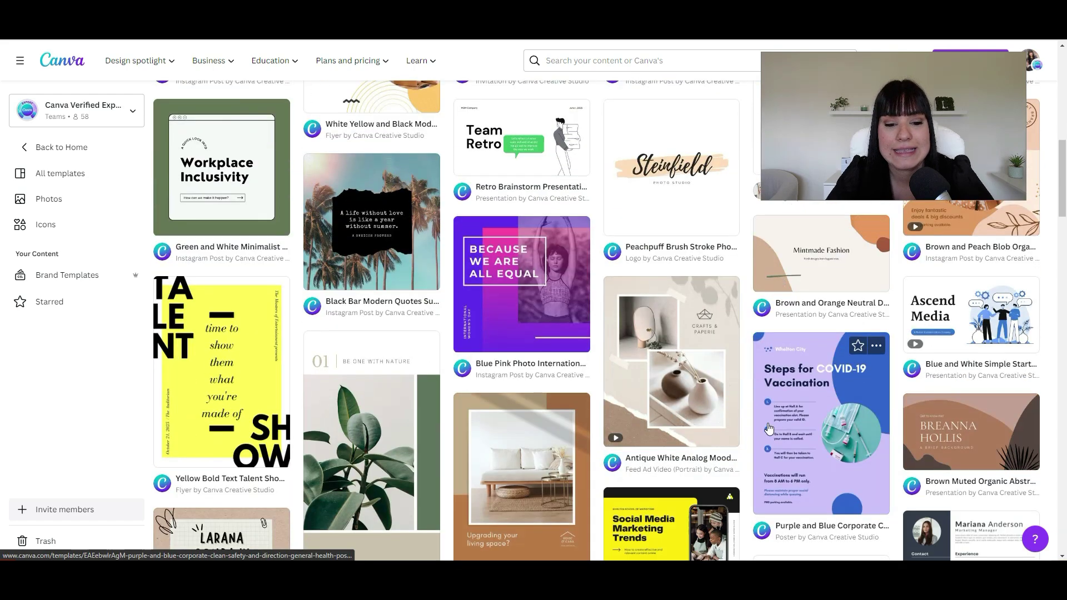
pyautogui.scroll(11, 769, 427)
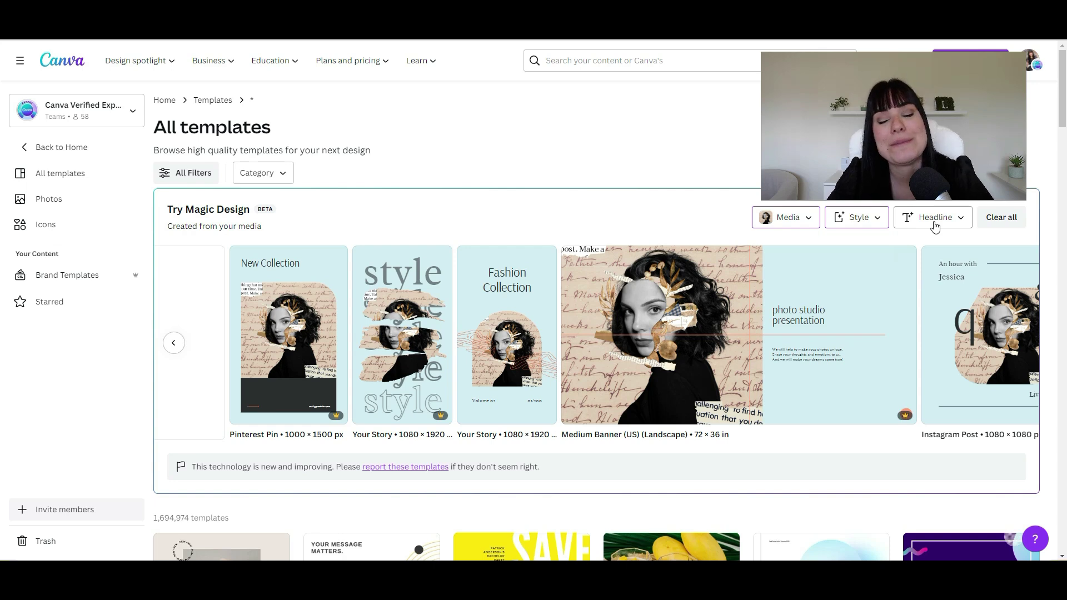
pyautogui.click(934, 225)
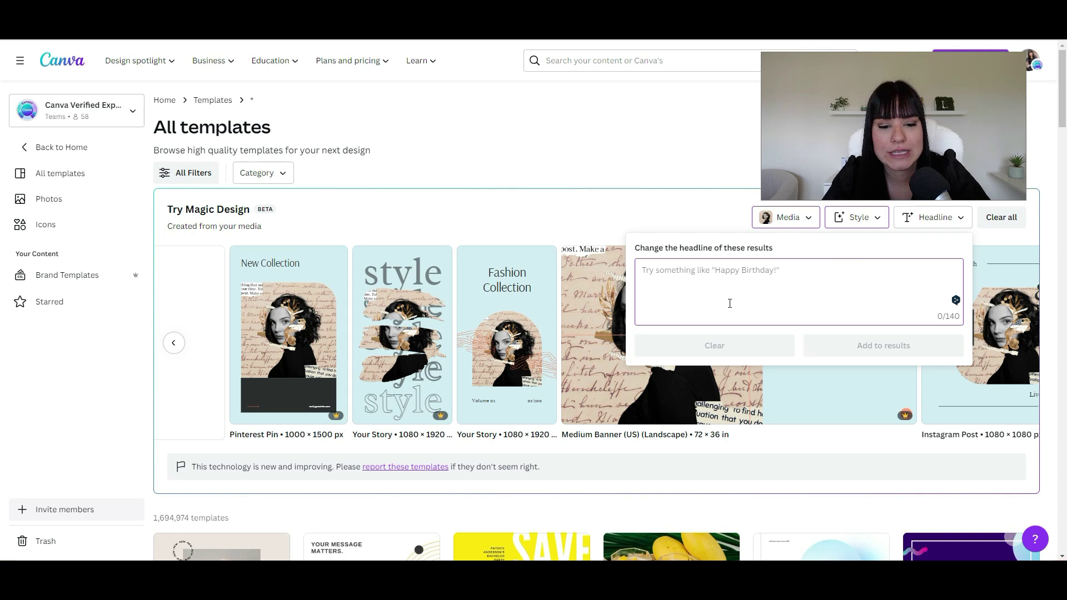
pyautogui.write('Nuevo producto')
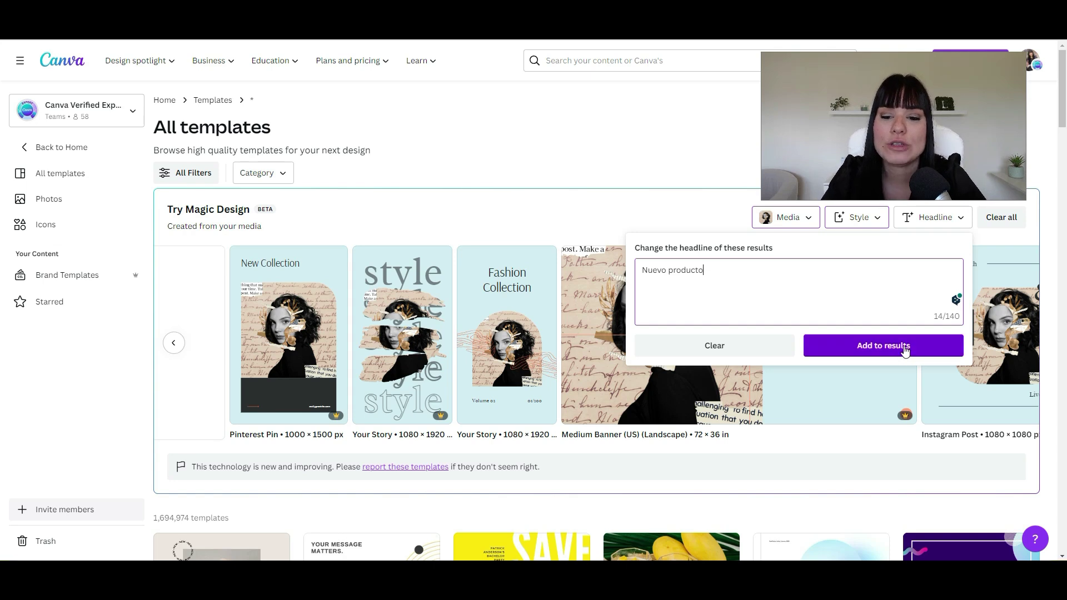
pyautogui.click(881, 348)
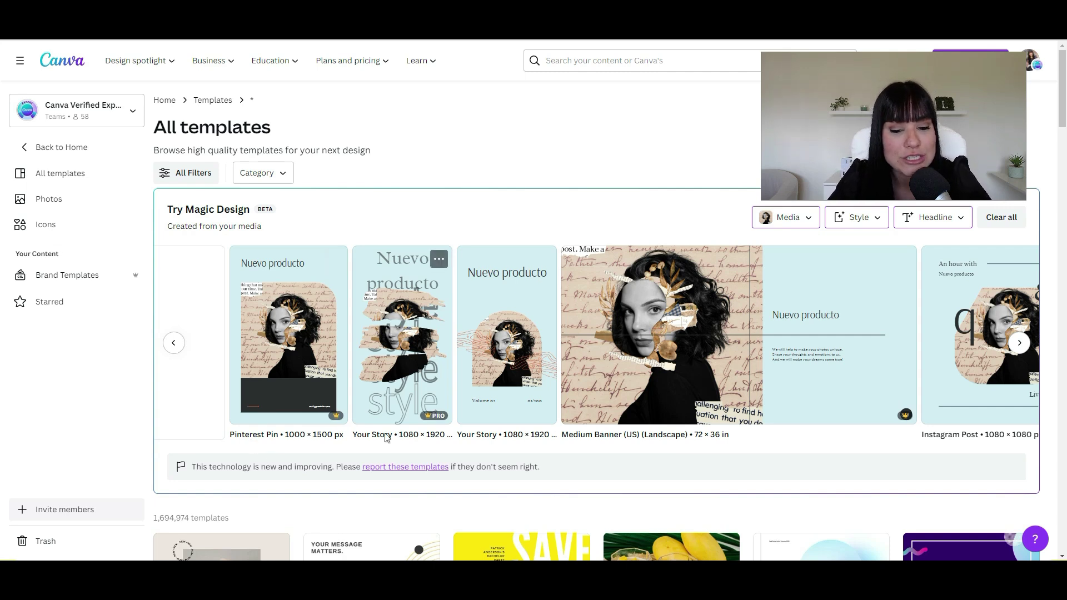
pyautogui.click(1019, 342)
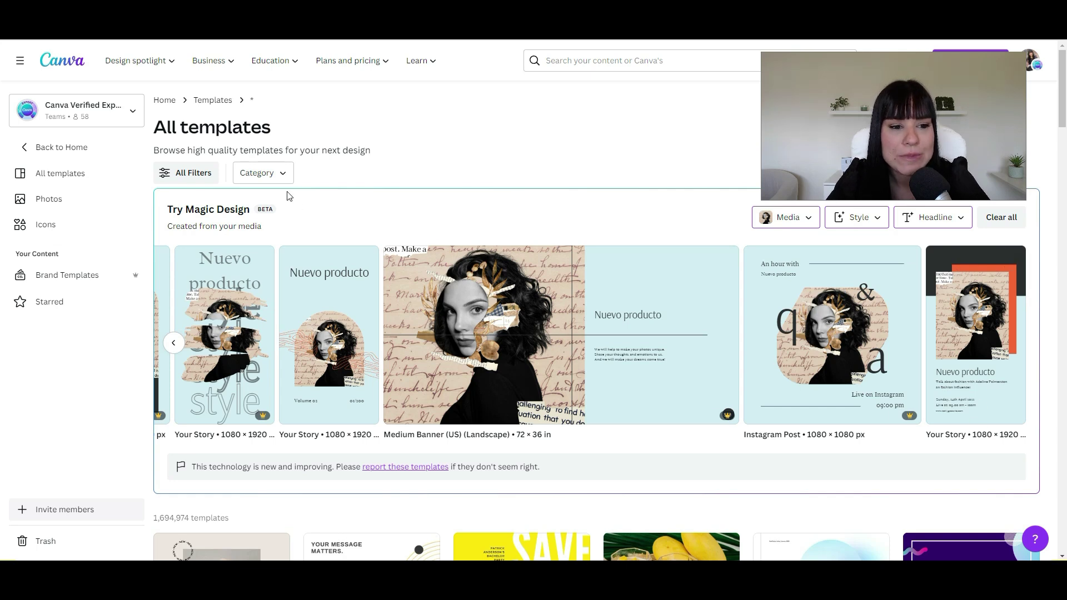
# Filter the templates to the Instagram Post category under Social Media.
pyautogui.click(282, 175)
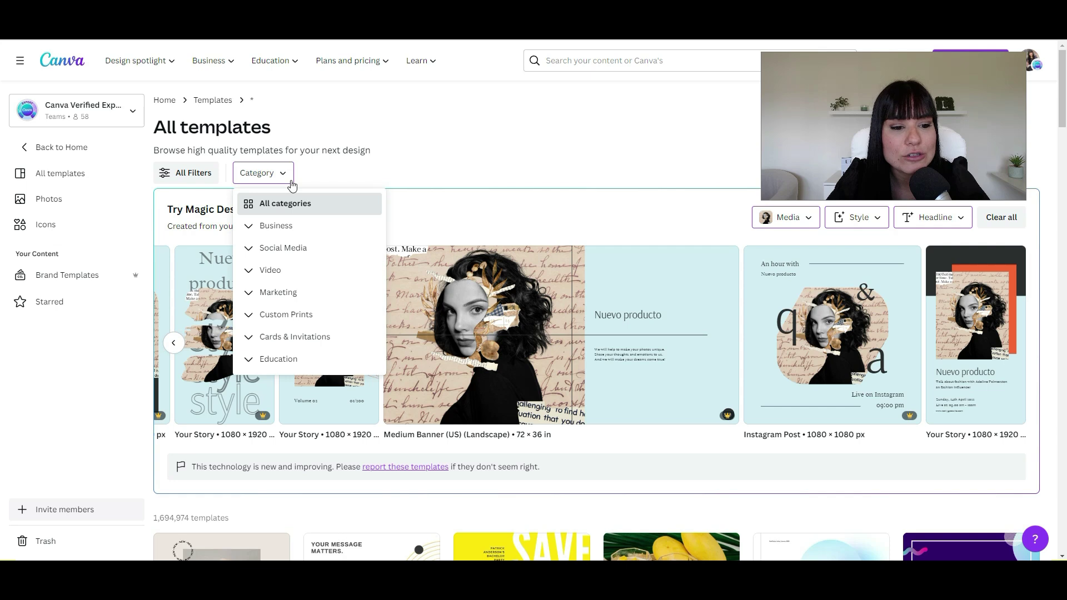
pyautogui.click(277, 253)
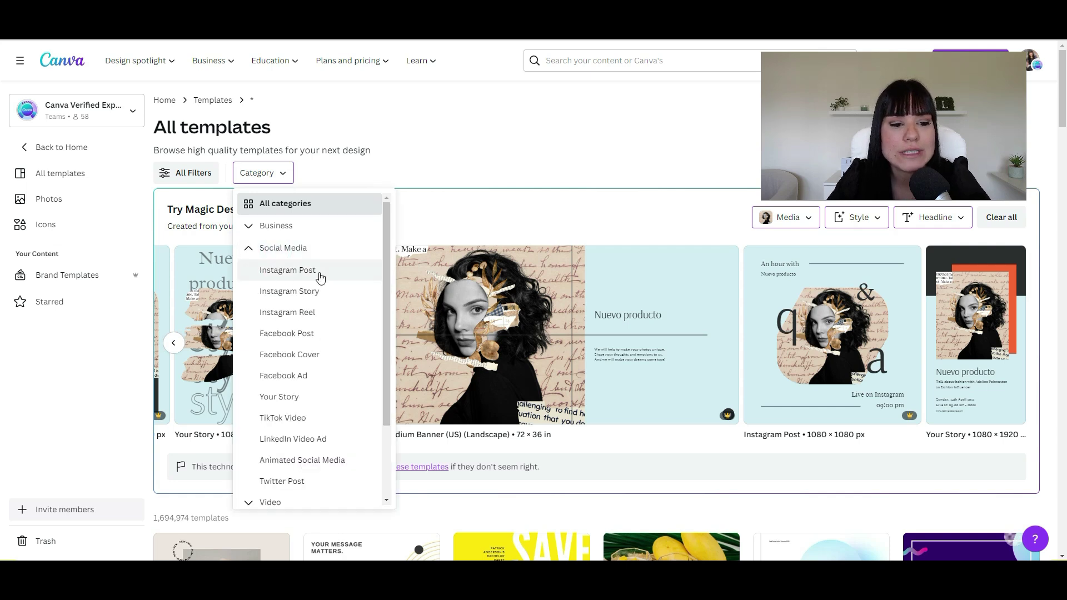
pyautogui.click(291, 272)
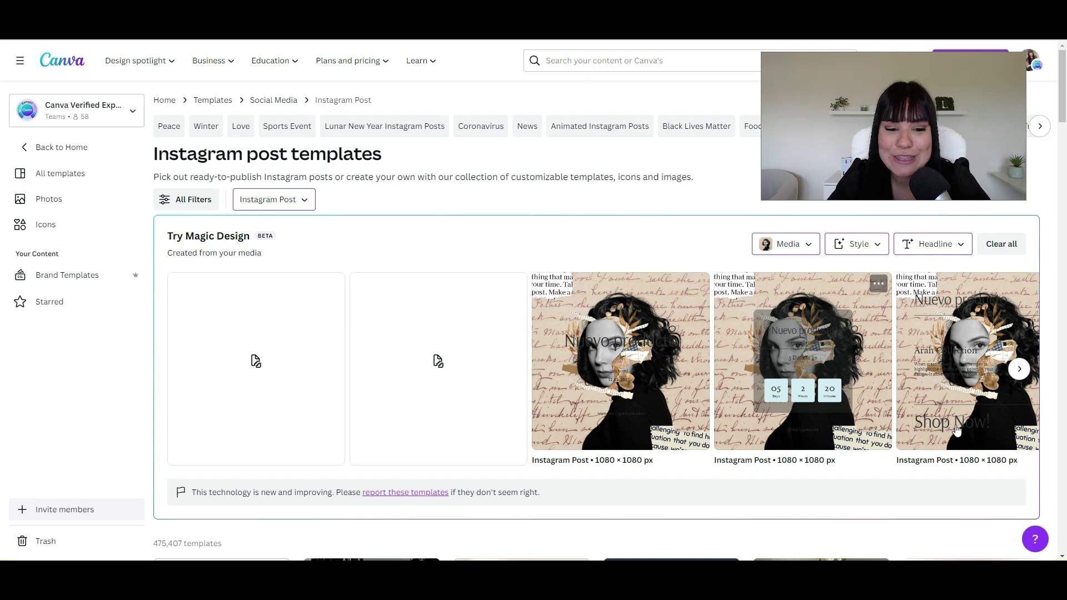
# Open the light blue animated "Nuevo producto" Instagram post with heart bubbles for customizing in the editor.
pyautogui.click(1019, 369)
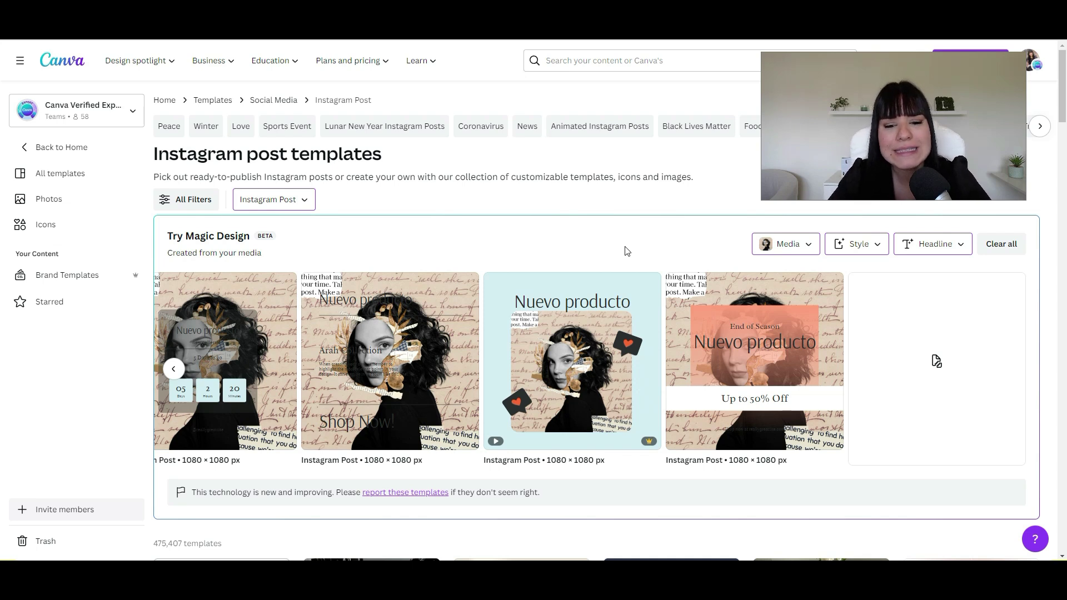
pyautogui.moveTo(566, 364)
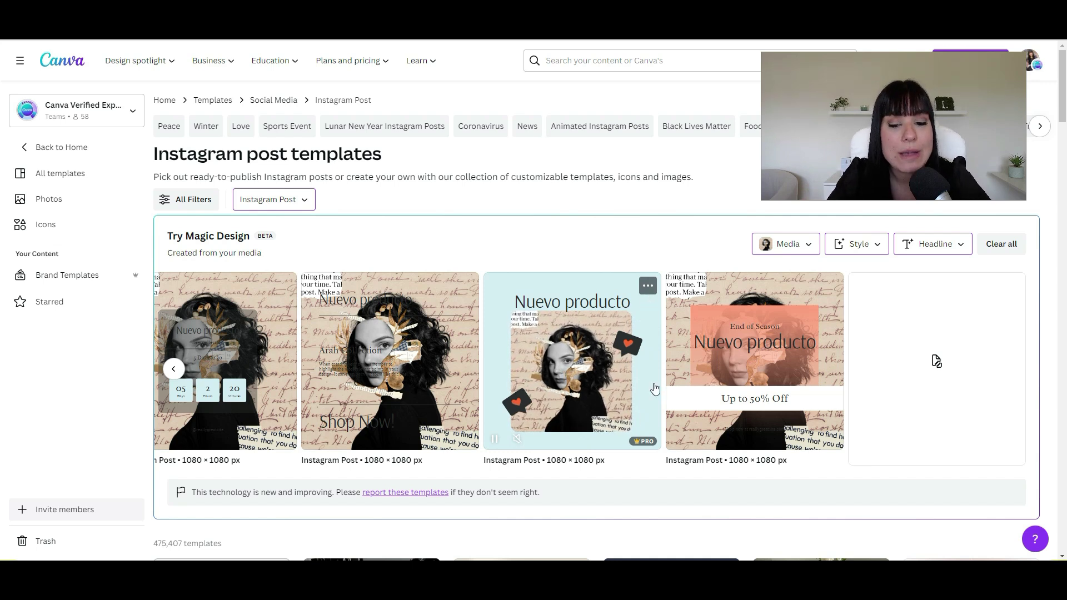
pyautogui.click(601, 377)
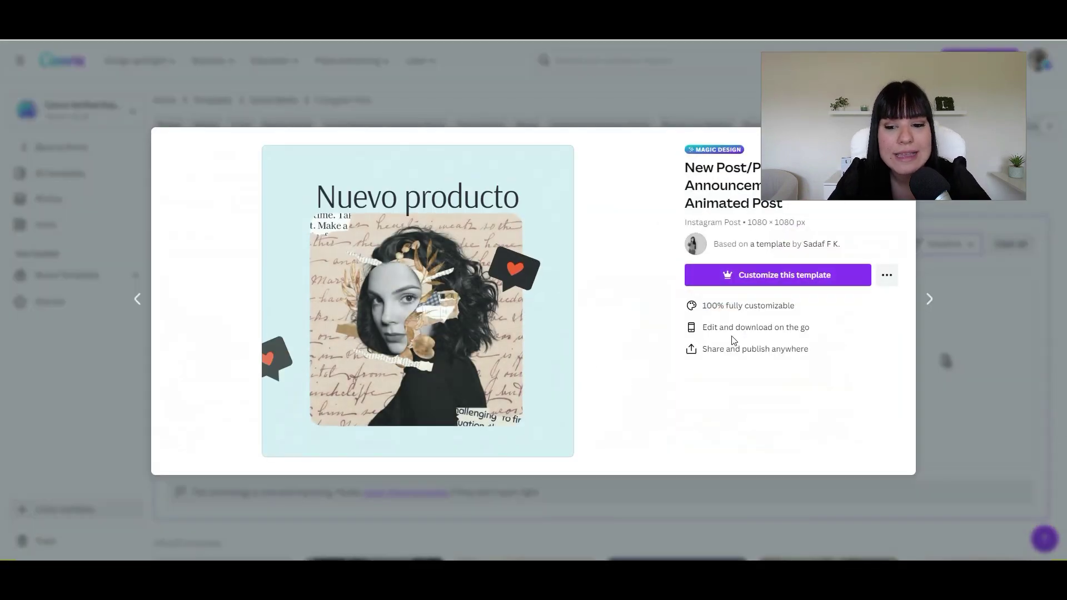
pyautogui.click(763, 276)
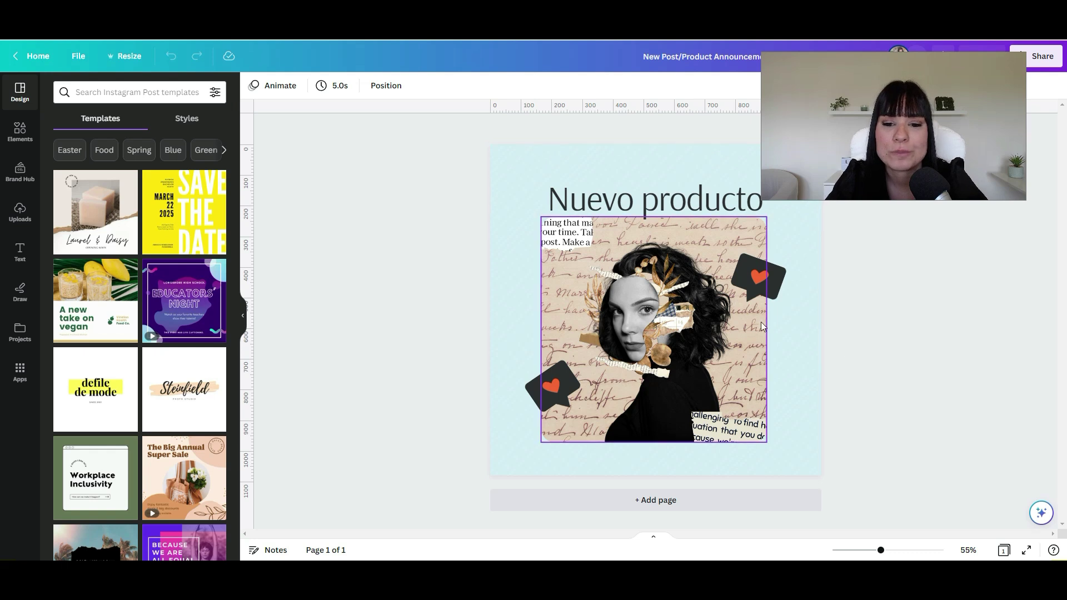
# Move the "Nuevo producto" headline up, duplicate it, and place a smaller copy at font size 43.2 between the headline and the photo.
pyautogui.moveTo(674, 208)
pyautogui.mouseDown()
pyautogui.moveTo(672, 185)
pyautogui.moveTo(674, 219)
pyautogui.mouseUp()
pyautogui.click(638, 129)
pyautogui.moveTo(798, 237); pyautogui.dragTo(681, 201)
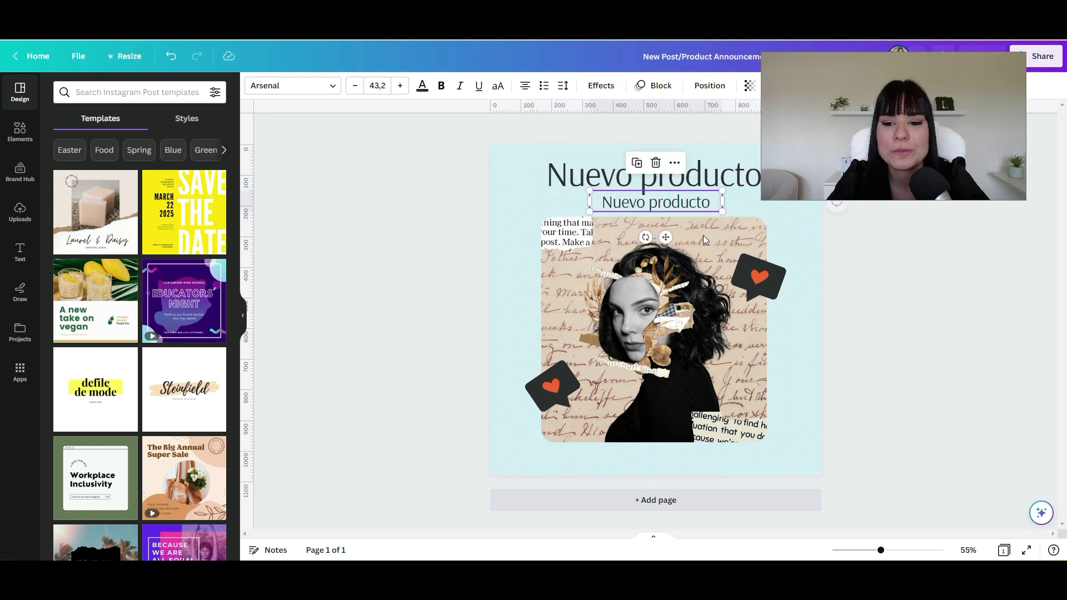
pyautogui.click(761, 281)
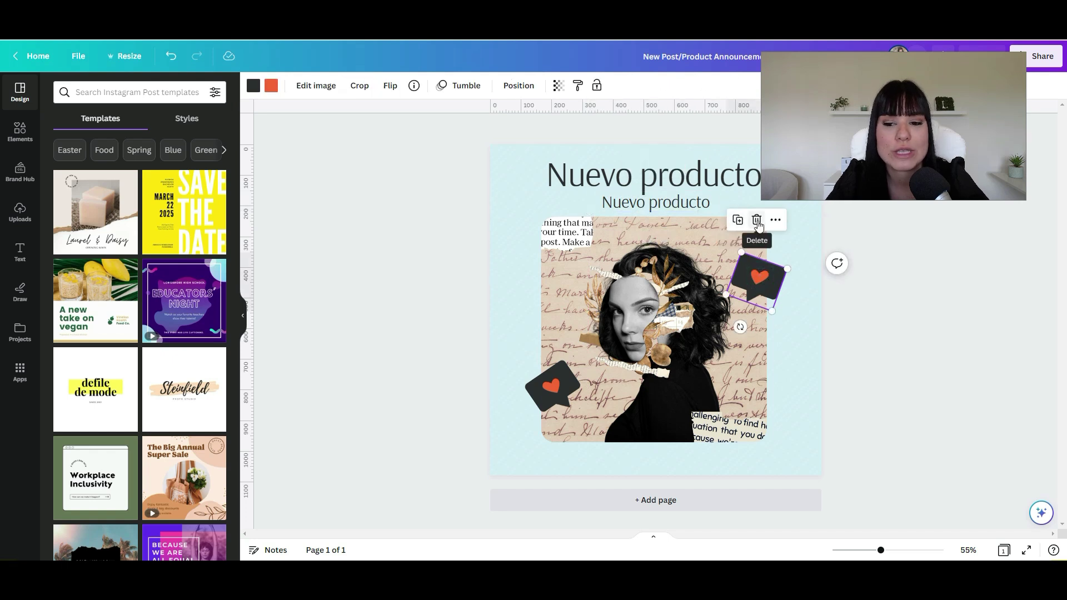
pyautogui.click(516, 335)
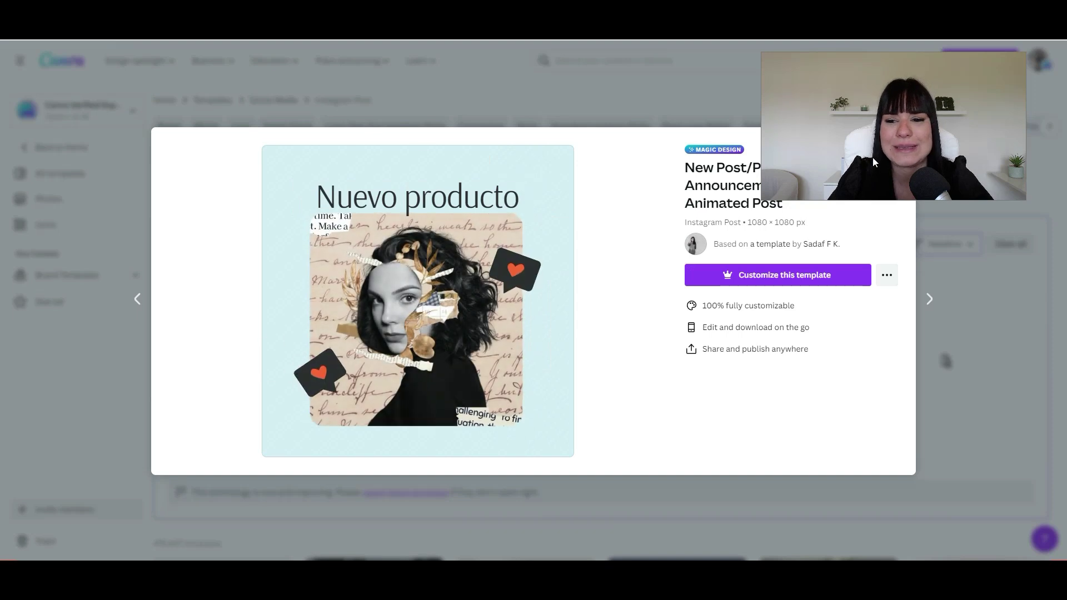
# Close the template preview and return to the home page.
pyautogui.moveTo(852, 179); pyautogui.dragTo(988, 461)
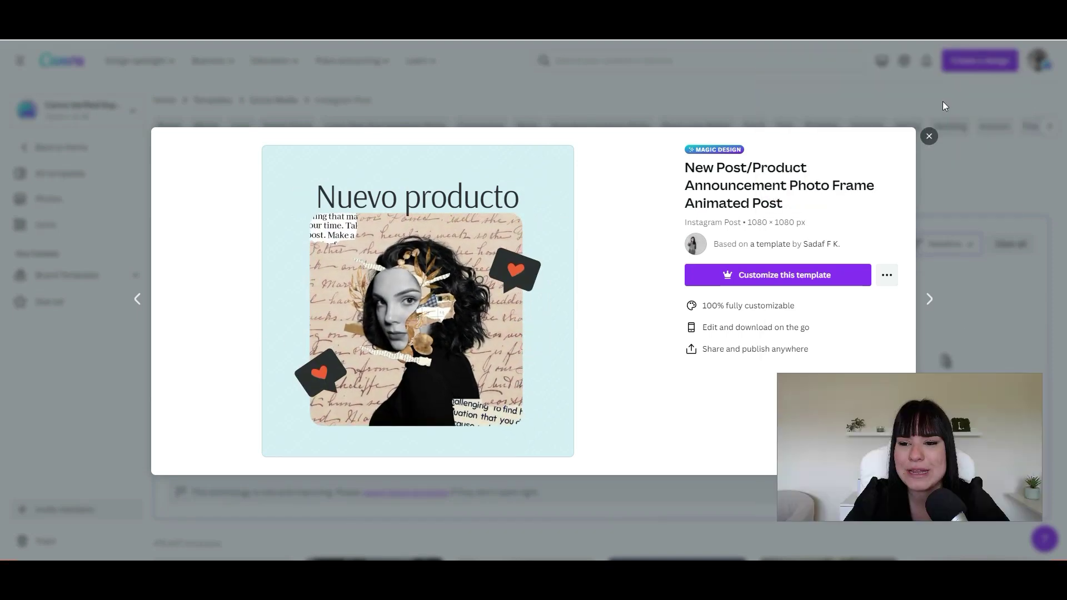
pyautogui.click(929, 136)
pyautogui.click(67, 56)
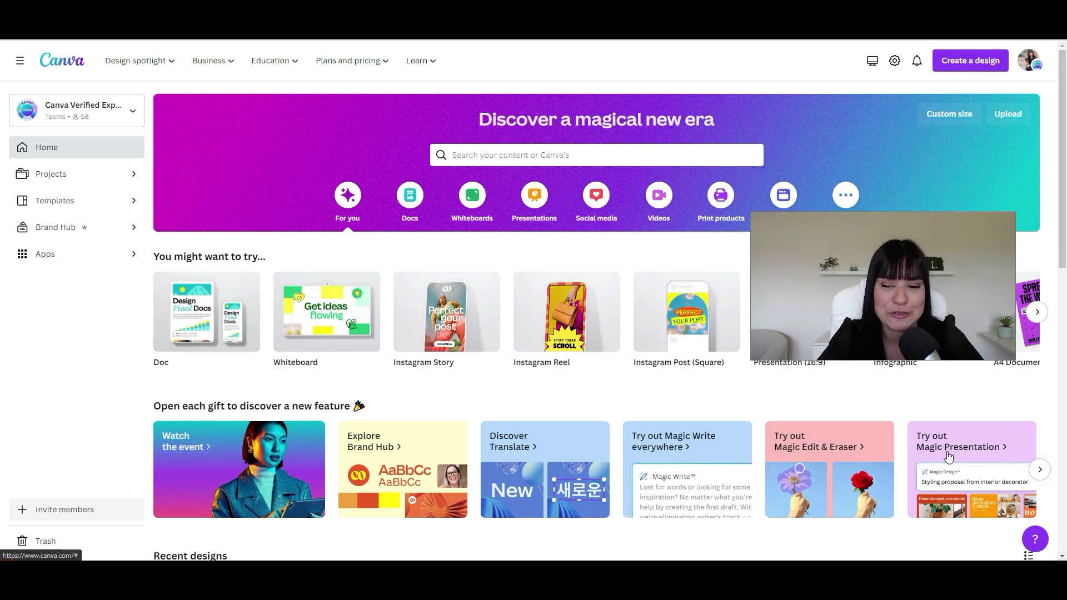
# Try out Magic Presentation and generate designs for the topic "Catlaógo nuevos productos de belleza".
pyautogui.click(948, 456)
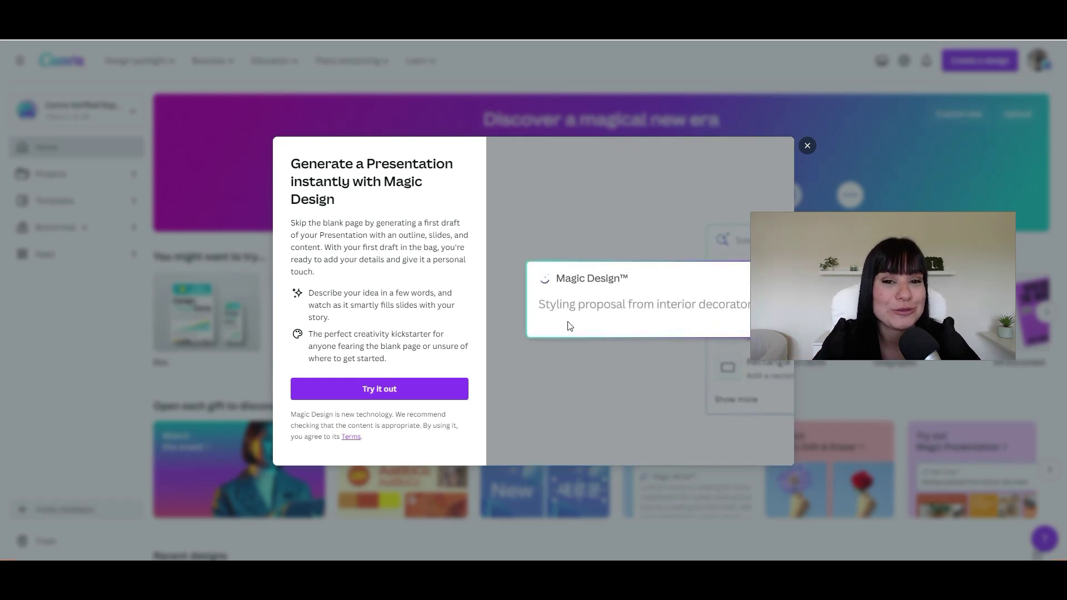
pyautogui.click(392, 389)
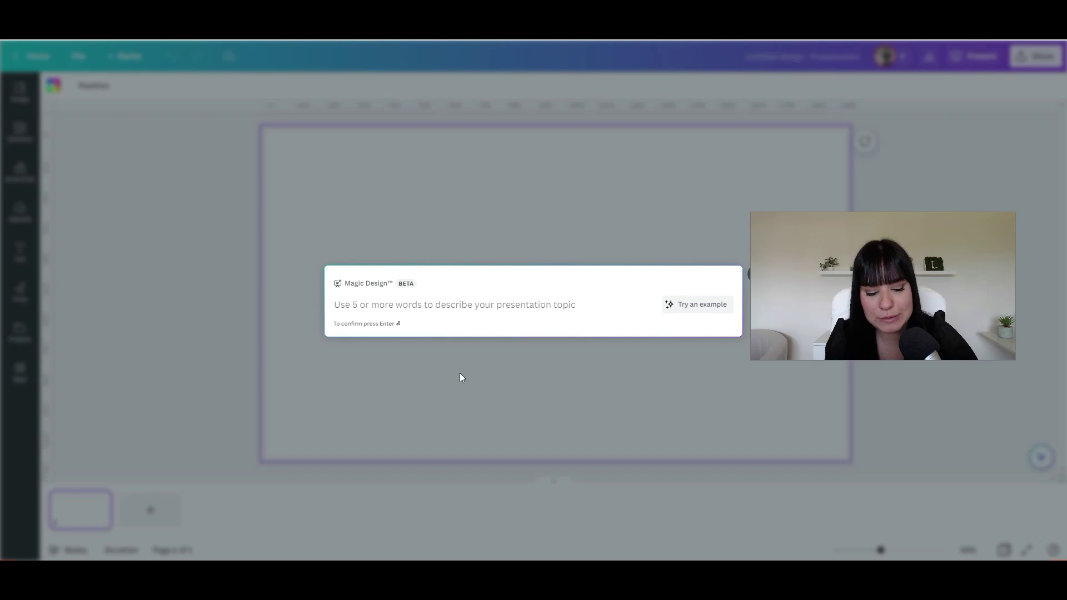
pyautogui.write('Catlaógo nuevos productos de belleza')
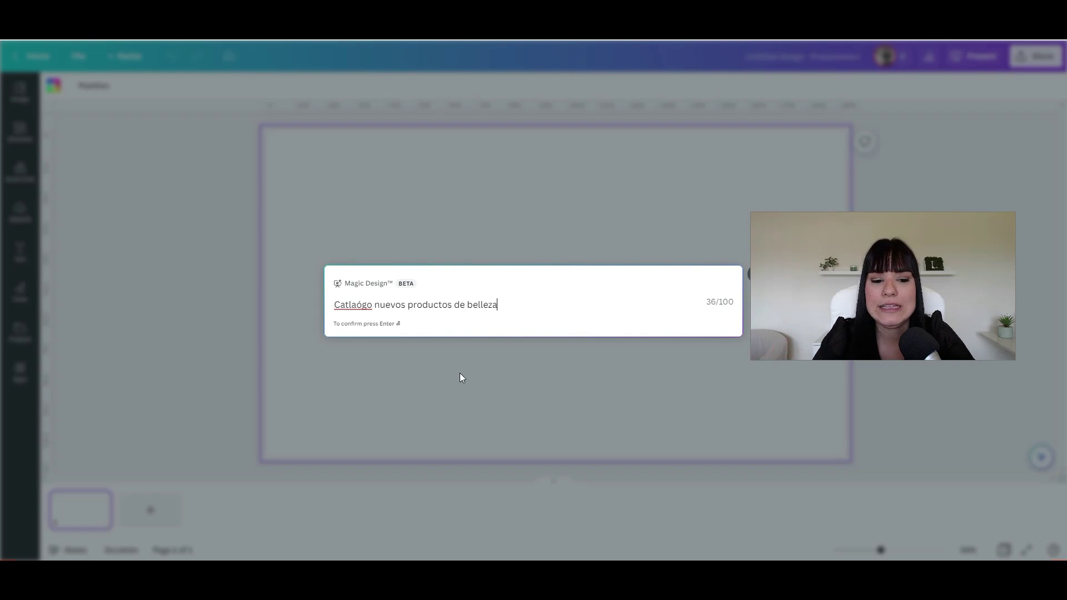
pyautogui.press('Return')
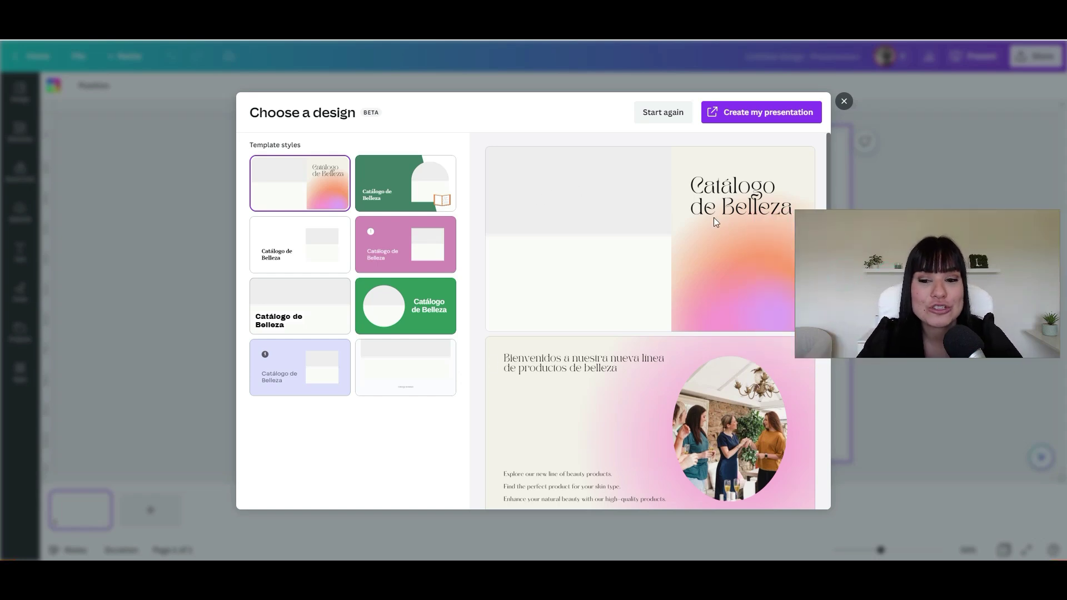
# Review all slides of the generated beauty catalogue in the orange and pink gradient template style.
pyautogui.scroll(-1, 662, 326)
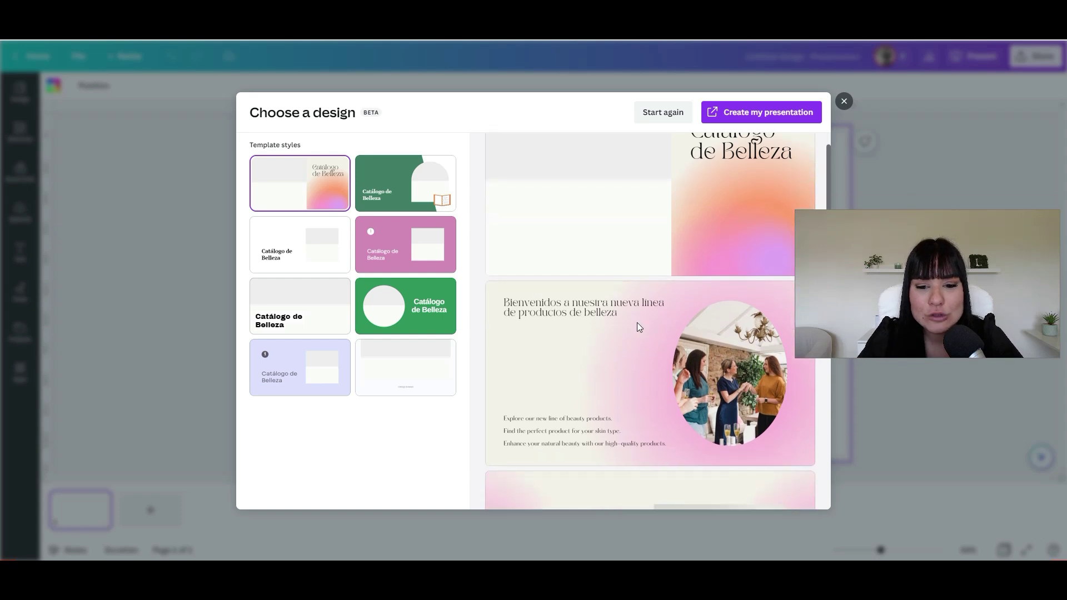
pyautogui.scroll(-5, 636, 326)
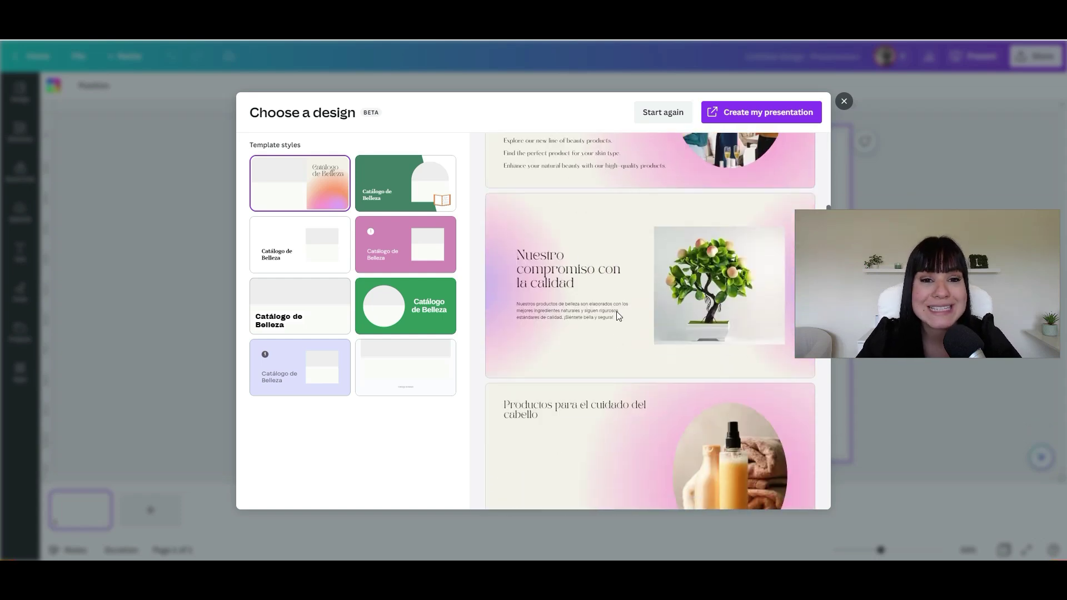
pyautogui.scroll(-1, 613, 320)
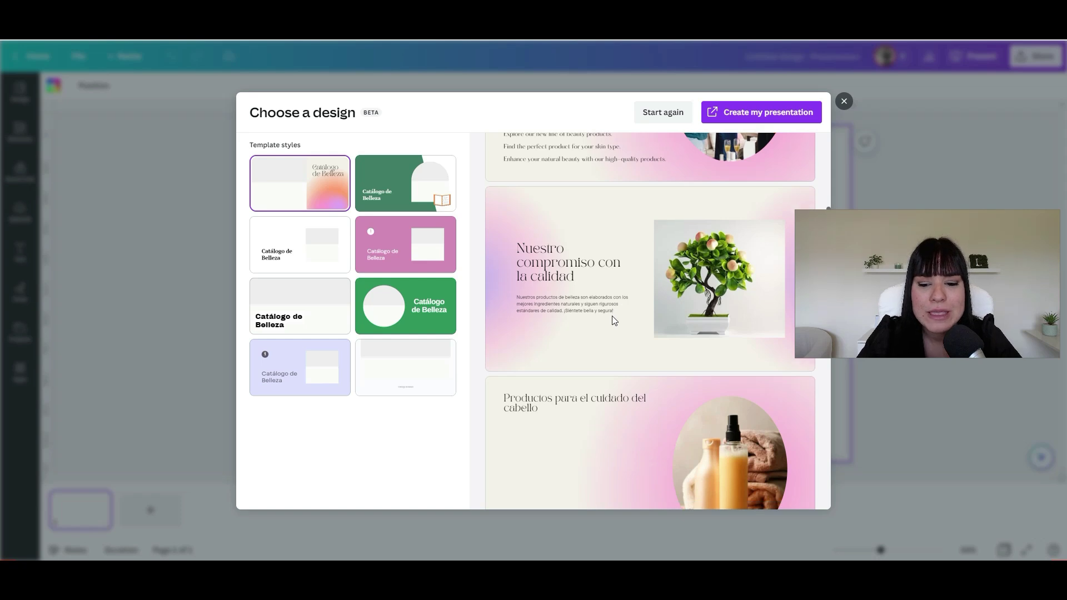
pyautogui.scroll(-2, 614, 320)
pyautogui.scroll(-3, 622, 305)
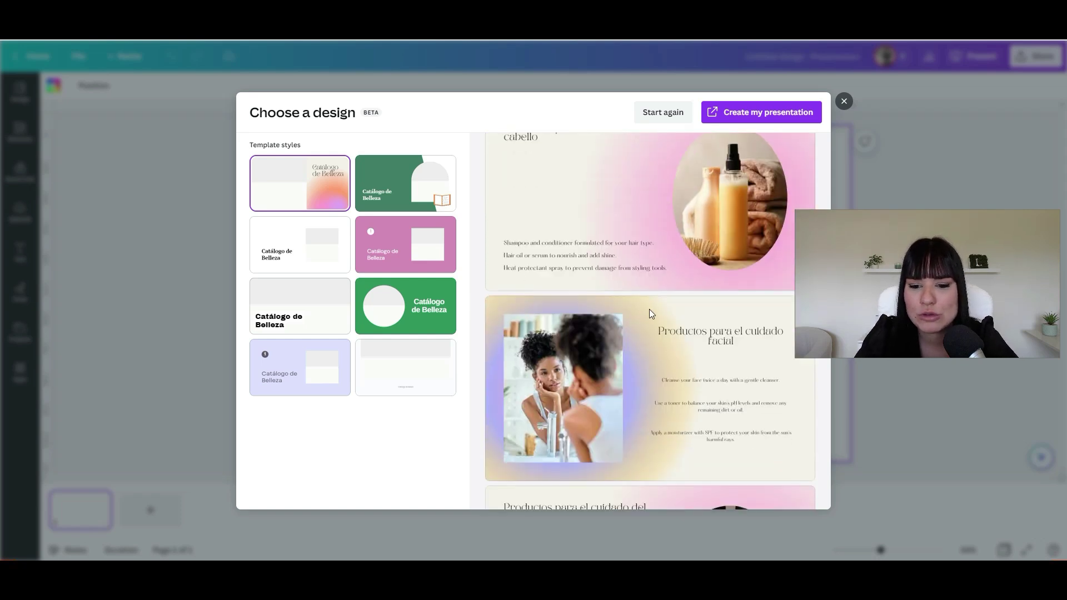
pyautogui.scroll(-5, 620, 312)
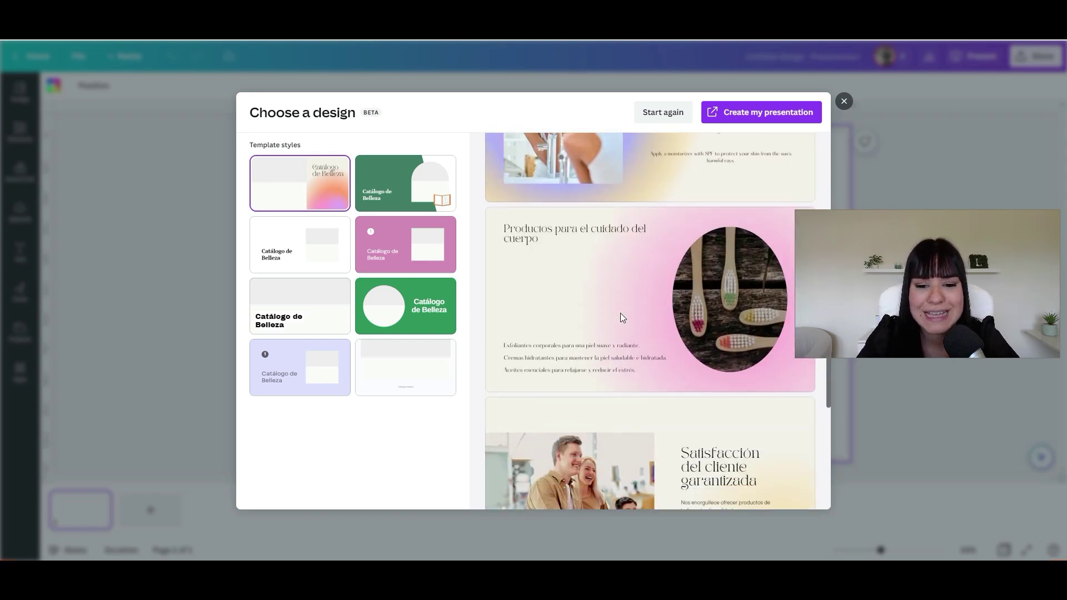
pyautogui.scroll(-8, 620, 312)
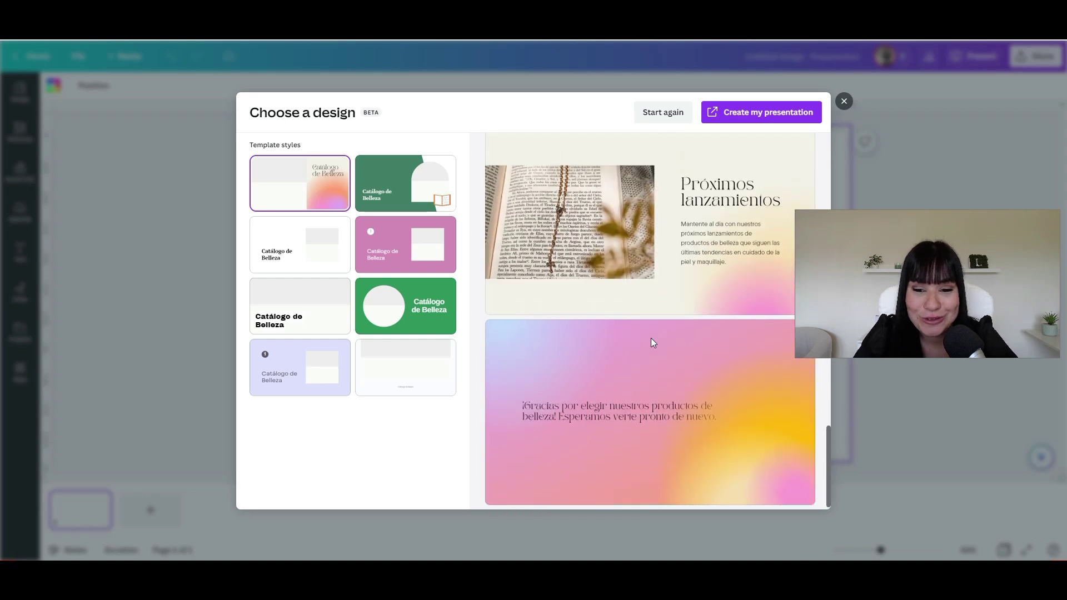
pyautogui.scroll(15, 652, 342)
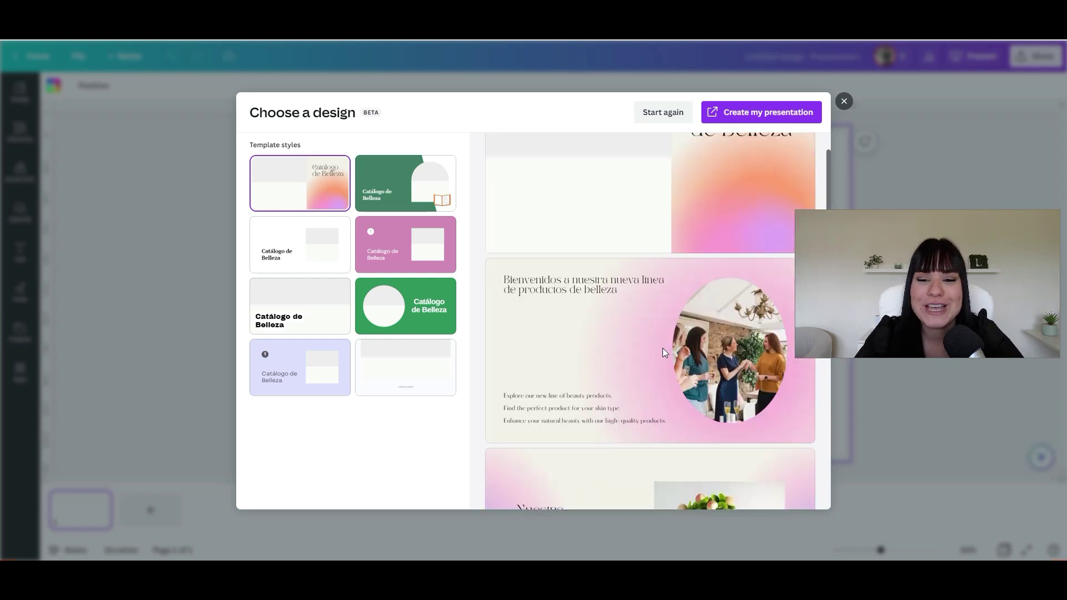
pyautogui.scroll(2, 662, 348)
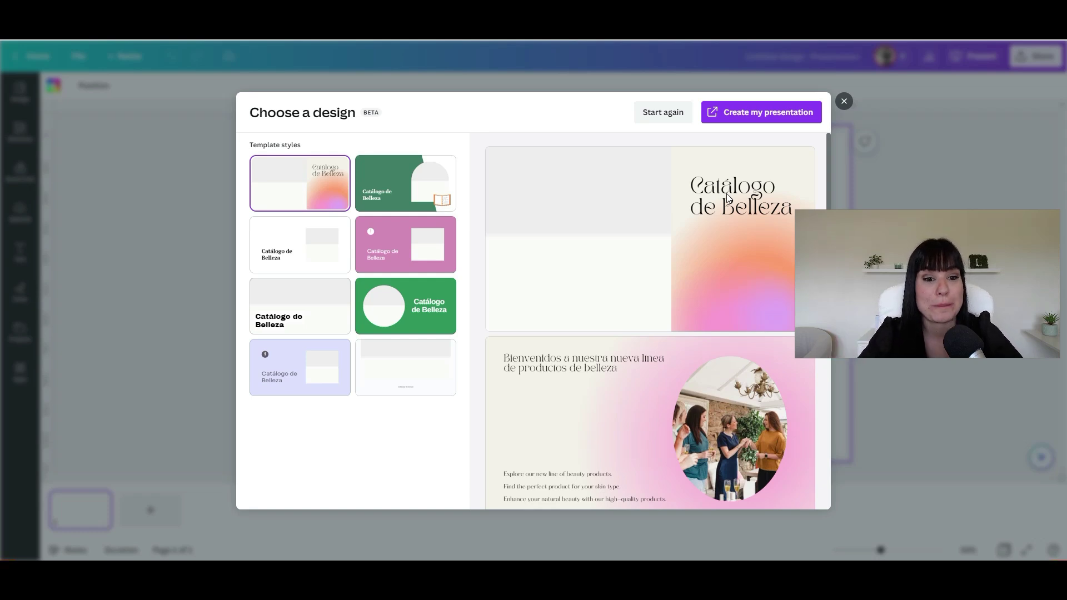
# Preview the presentation in the dark green style with the open book illustration and look through its slides.
pyautogui.click(406, 183)
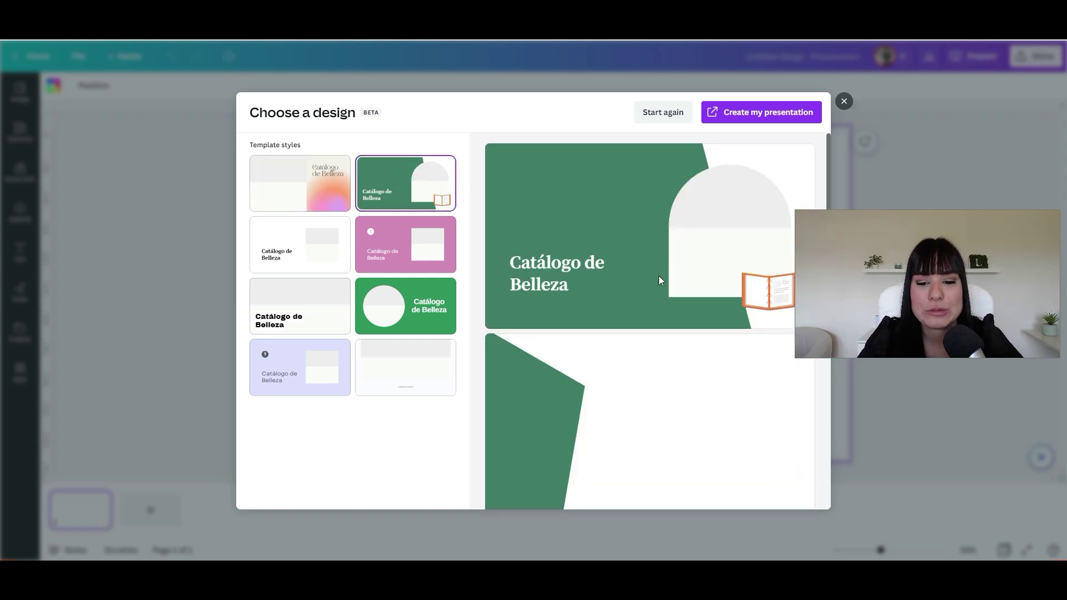
pyautogui.scroll(-3, 658, 276)
pyautogui.scroll(-9, 588, 268)
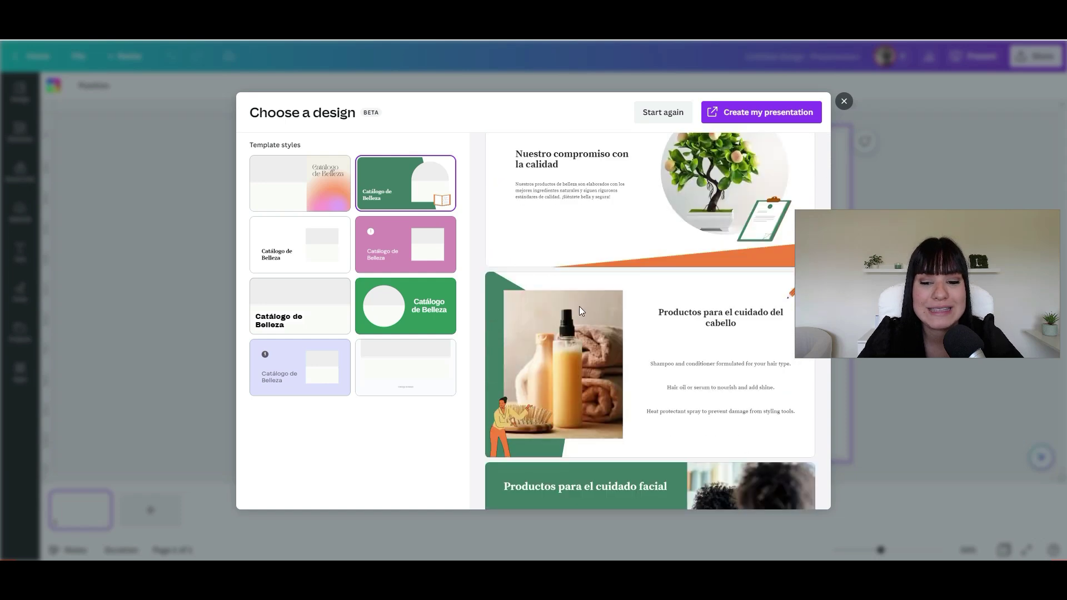
pyautogui.scroll(-10, 578, 308)
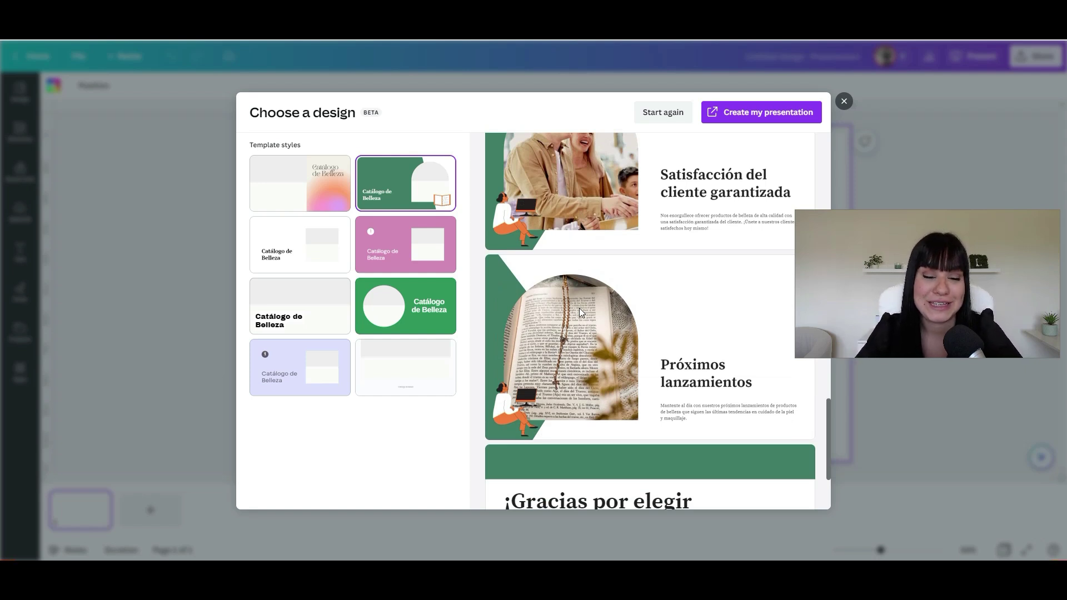
# Preview the presentation in the plain white style with bold serif titles and look through its slides.
pyautogui.click(338, 270)
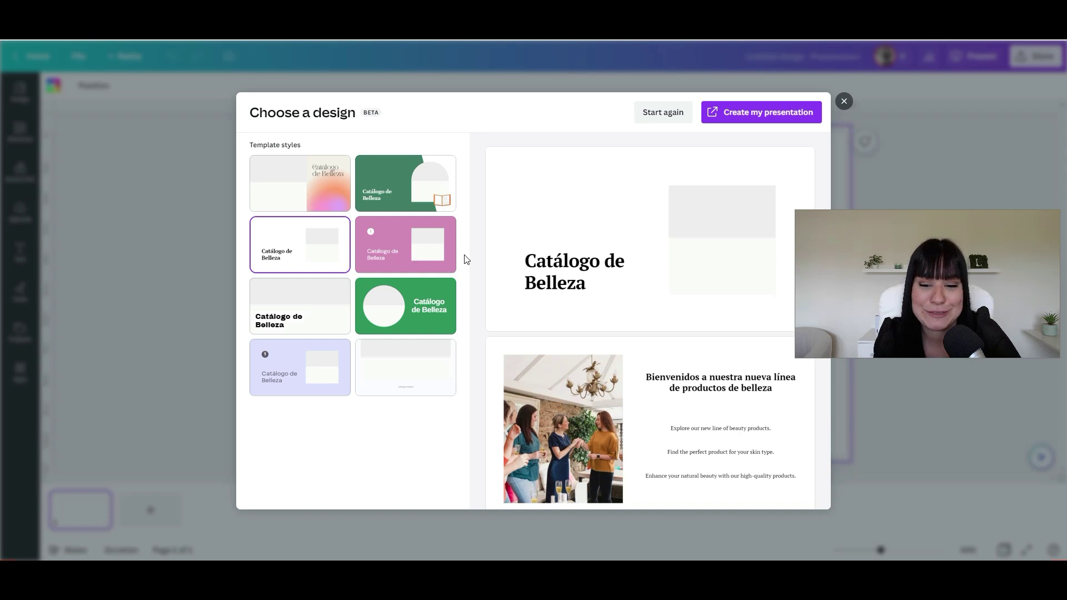
pyautogui.scroll(-8, 536, 256)
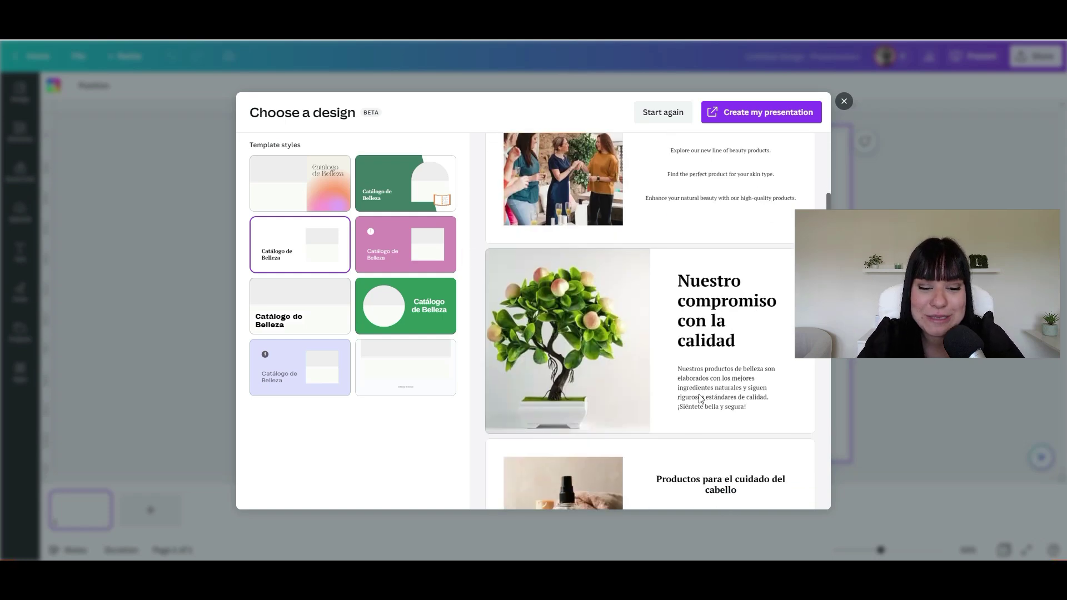
pyautogui.scroll(-5, 705, 332)
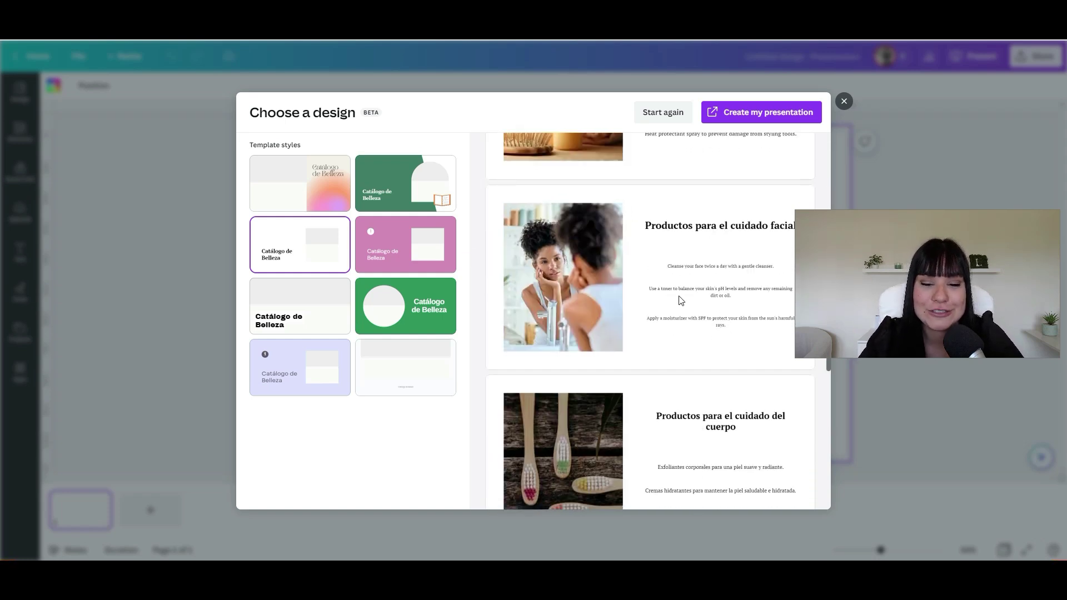
pyautogui.scroll(-3, 694, 333)
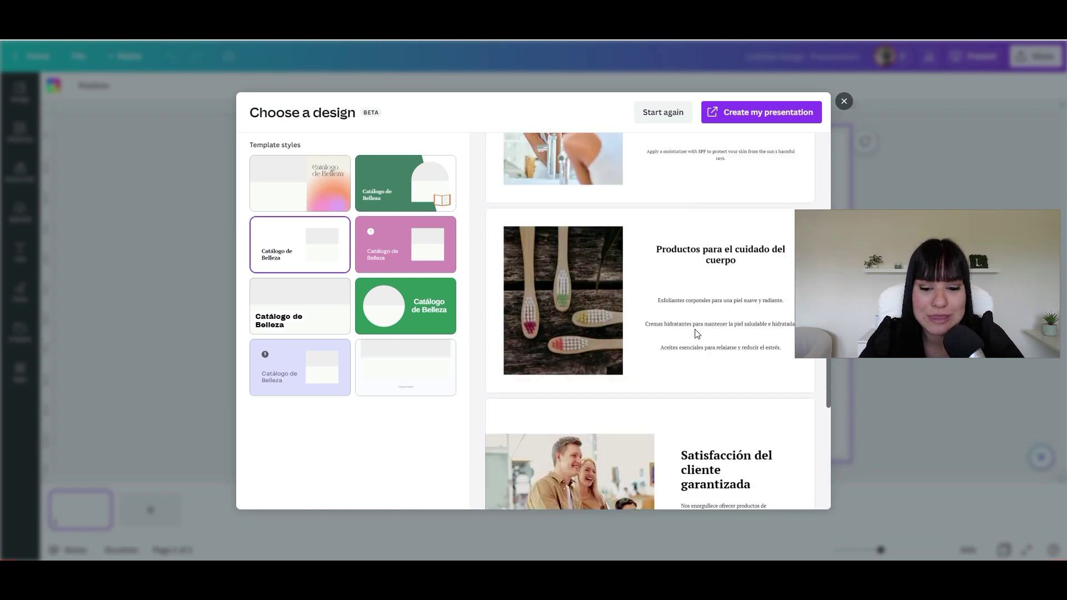
pyautogui.scroll(-4, 695, 334)
# Choose the pink template style, look over its slides, and create the presentation from it.
pyautogui.click(411, 250)
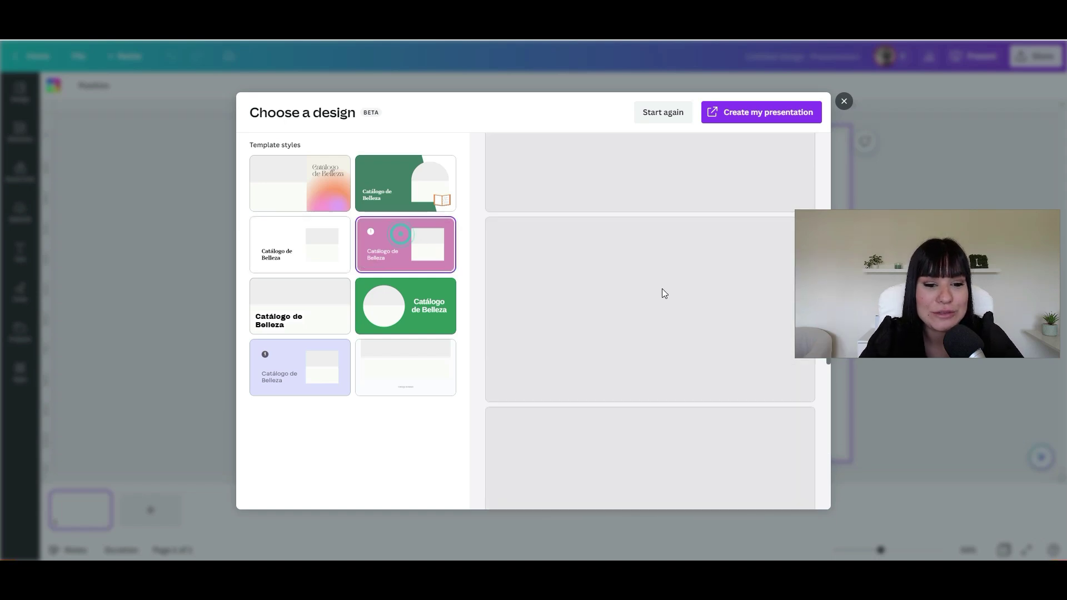
pyautogui.scroll(-4, 655, 298)
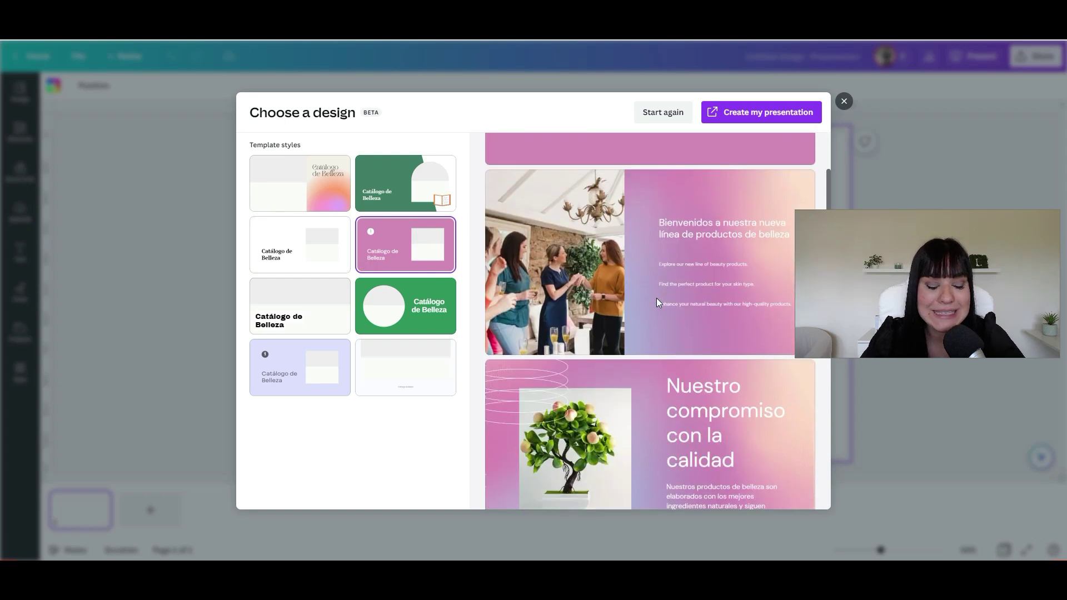
pyautogui.scroll(-3, 656, 304)
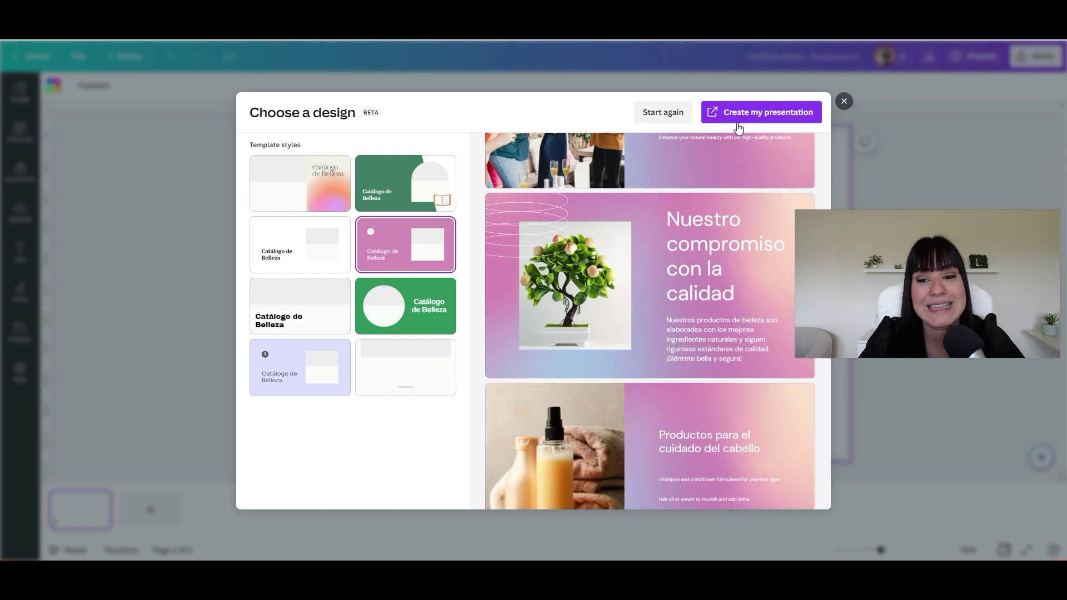
pyautogui.click(737, 119)
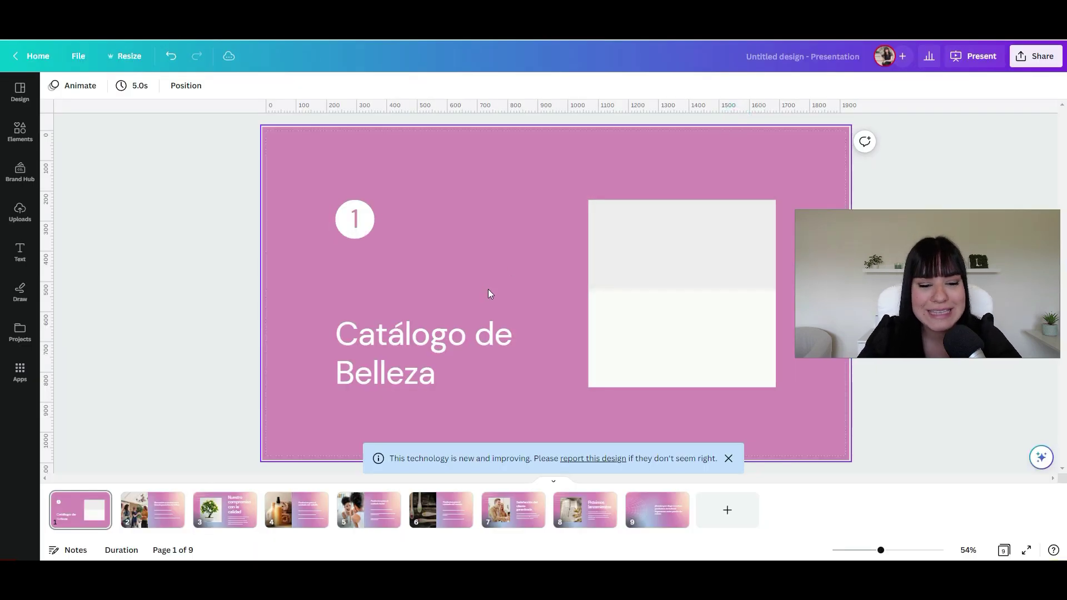
# Inspect the photo and text on slide 2 of the new presentation and view slide 4 on hair care products.
pyautogui.click(163, 512)
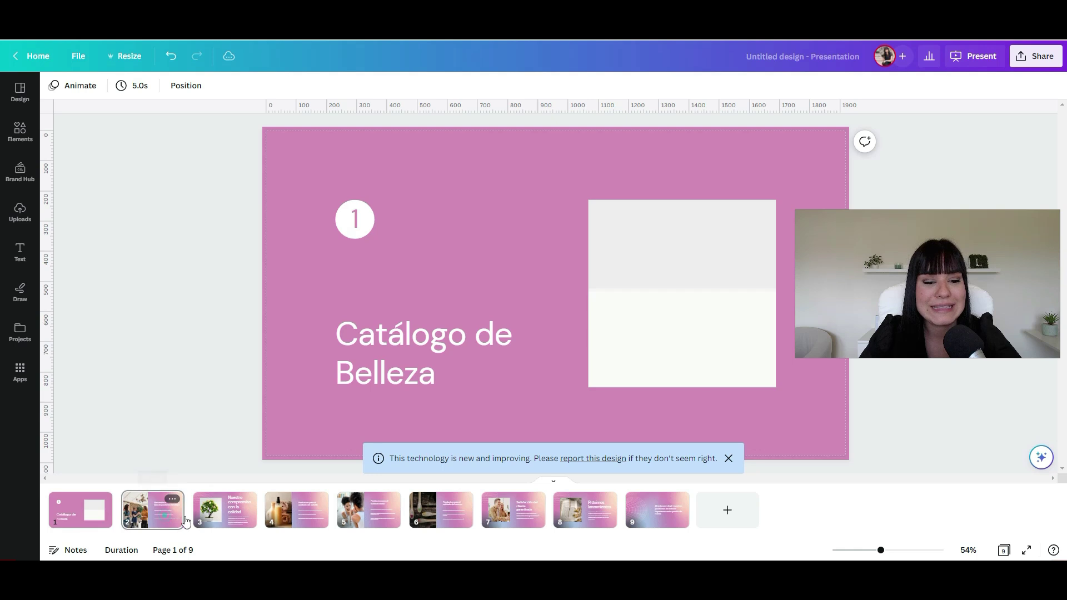
pyautogui.click(588, 289)
pyautogui.click(430, 300)
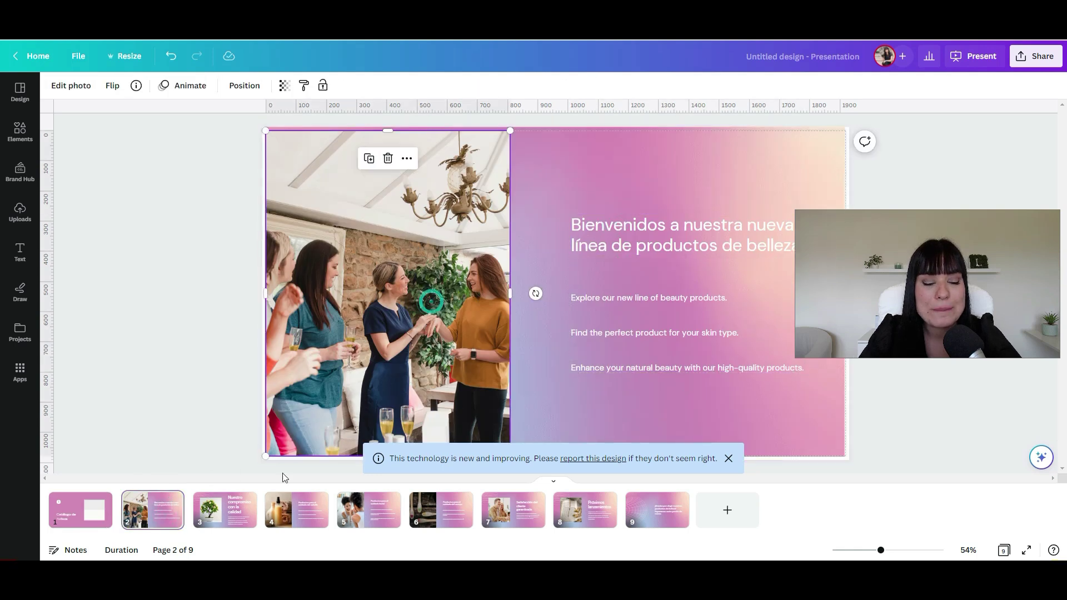
pyautogui.click(301, 503)
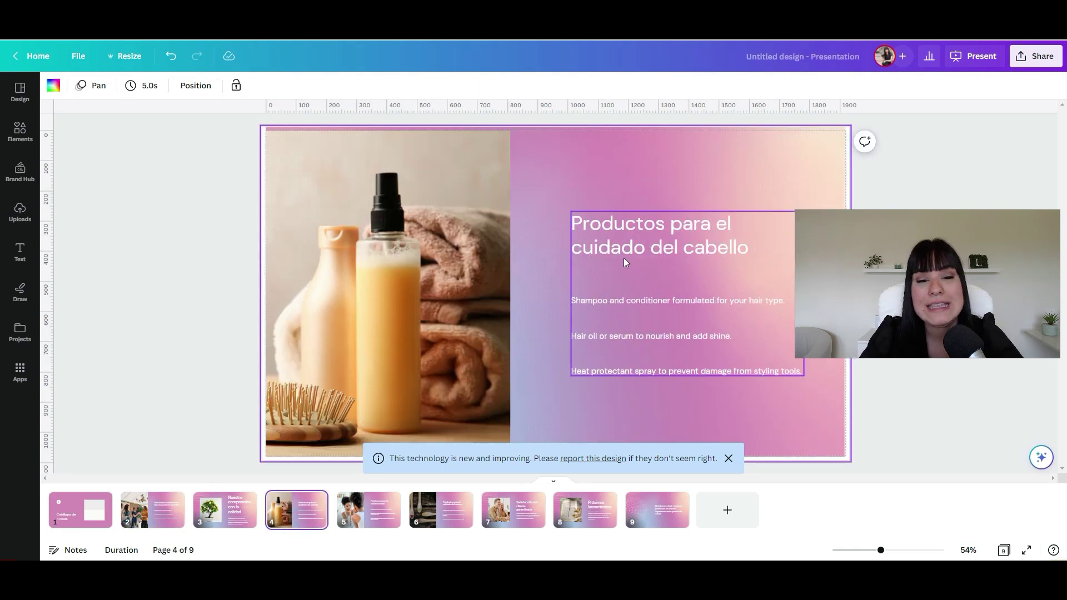